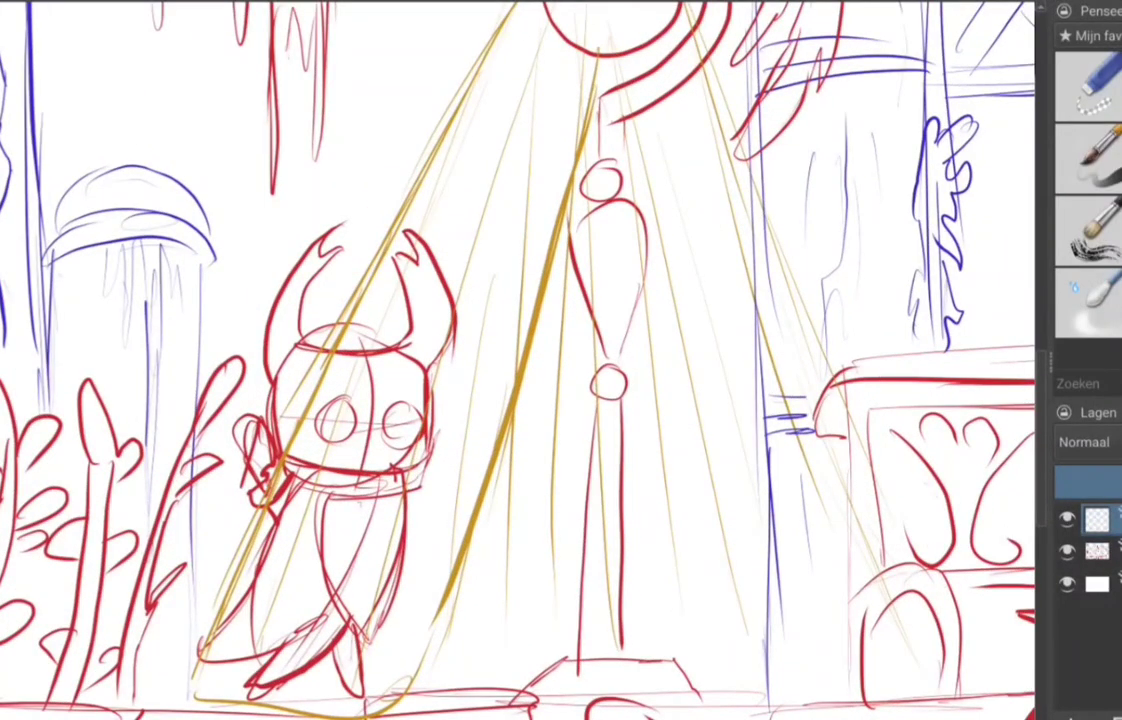
# Step: Resize the inking brush and ink the knight's horns, head outline and eyes in black
pyautogui.press(']')
pyautogui.moveTo(310, 335); pyautogui.dragTo(278, 380)
pyautogui.moveTo(398, 240); pyautogui.dragTo(410, 340)
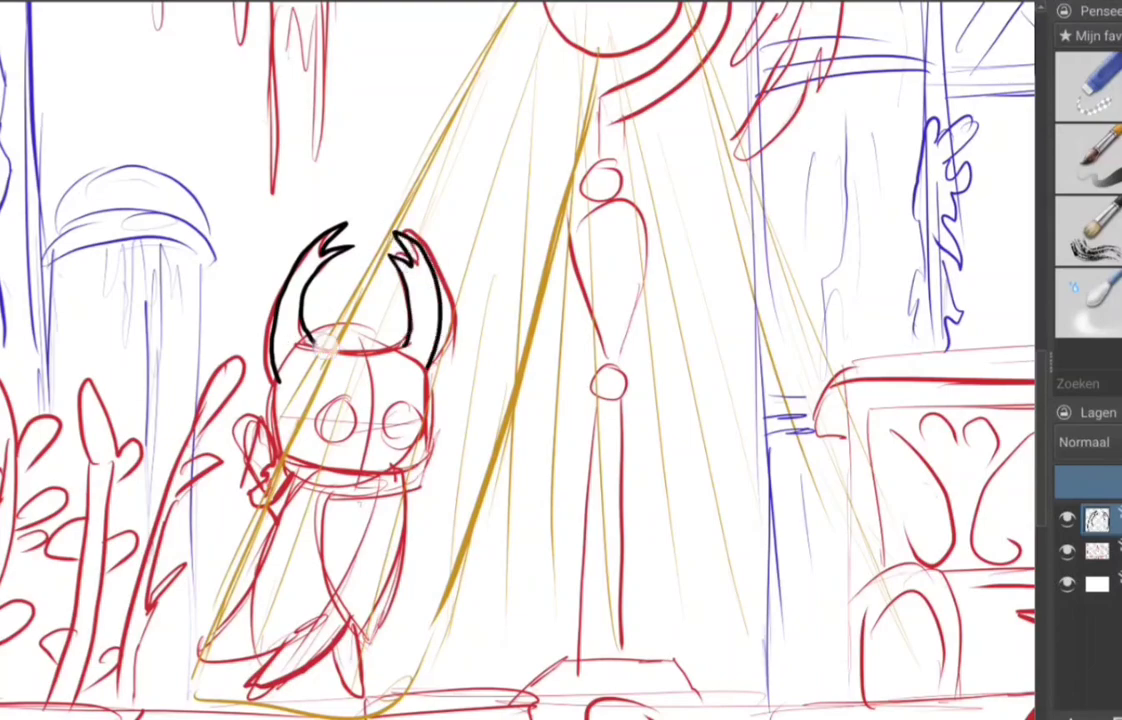
pyautogui.scroll(3, 346, 452)
pyautogui.moveTo(300, 345)
pyautogui.mouseDown()
pyautogui.moveTo(410, 340)
pyautogui.moveTo(328, 346)
pyautogui.mouseUp()
pyautogui.moveTo(455, 348); pyautogui.dragTo(452, 347)
pyautogui.moveTo(498, 282); pyautogui.dragTo(468, 482)
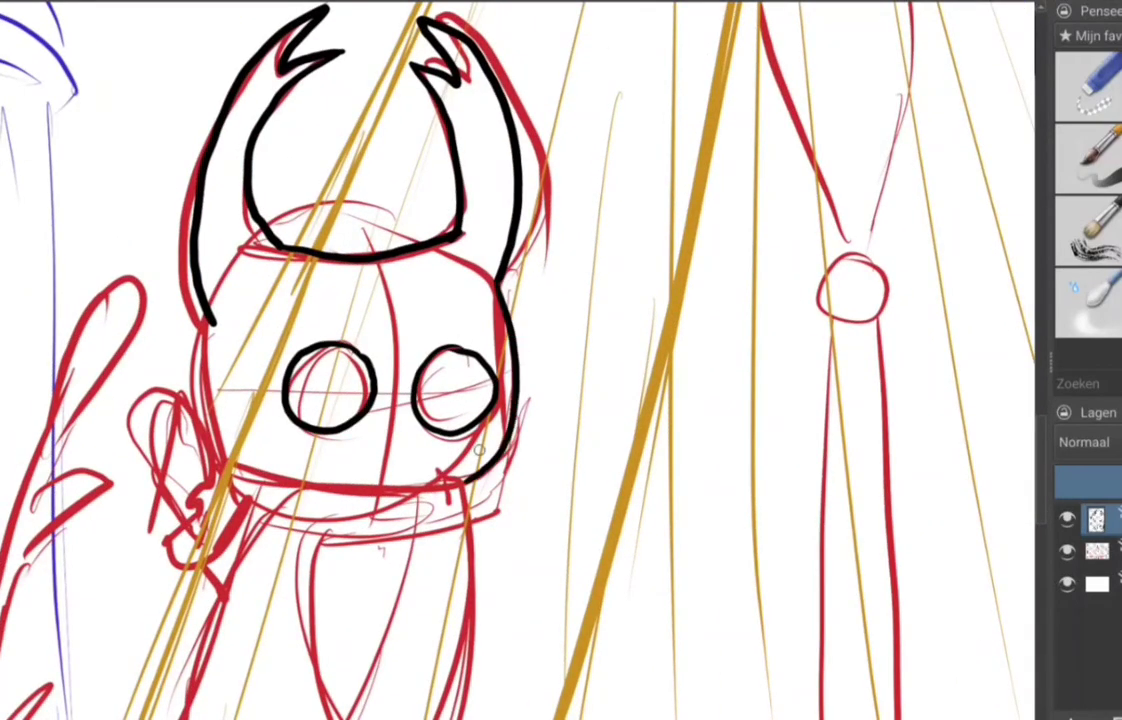
pyautogui.moveTo(212, 322); pyautogui.dragTo(232, 468)
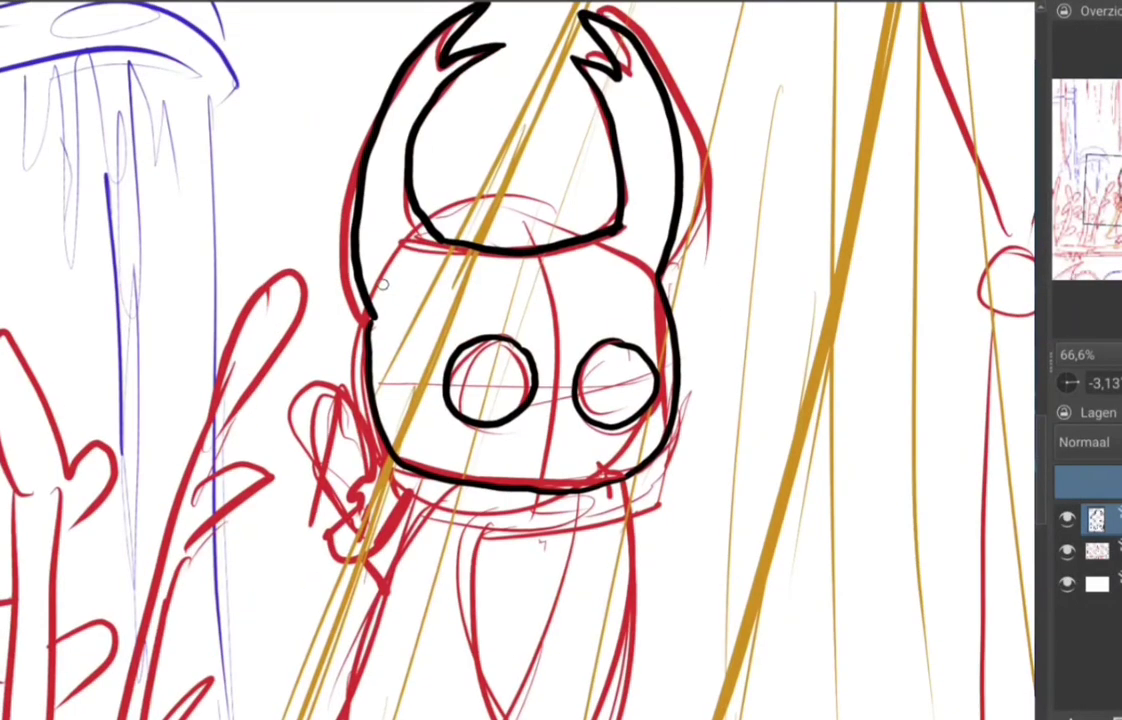
# Step: Erase the right eye, re-ink the head's right side and draw a new eye arc
pyautogui.moveTo(650, 350); pyautogui.dragTo(595, 400)
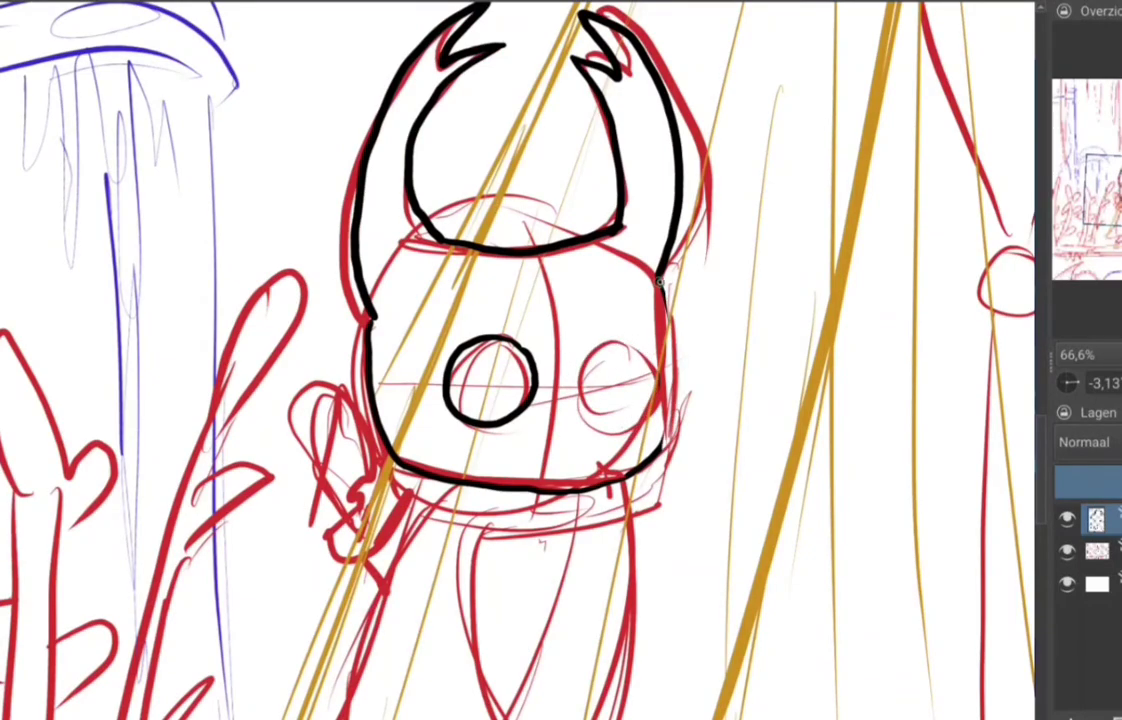
pyautogui.moveTo(662, 275); pyautogui.dragTo(660, 456)
pyautogui.moveTo(651, 347)
pyautogui.mouseDown()
pyautogui.moveTo(624, 424)
pyautogui.moveTo(467, 250)
pyautogui.mouseUp()
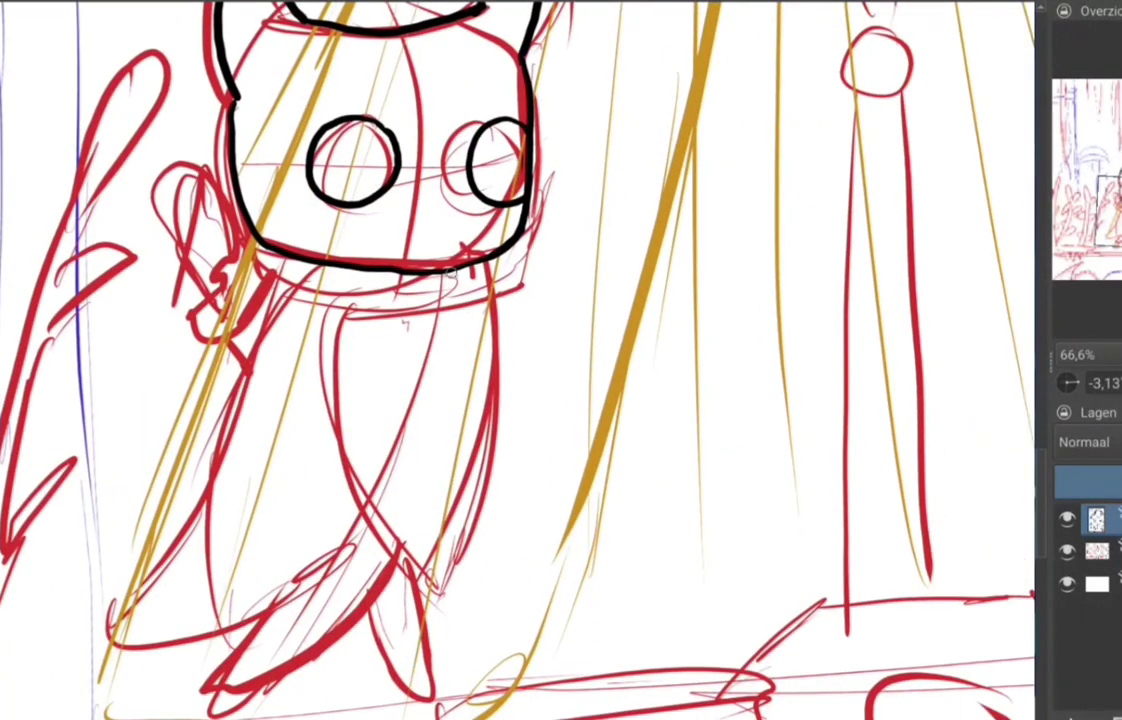
# Step: Outline the cloak with curved hatching inside, then ink the legs and raised hand
pyautogui.moveTo(272, 268)
pyautogui.mouseDown()
pyautogui.moveTo(97, 646)
pyautogui.moveTo(365, 530)
pyautogui.mouseUp()
pyautogui.moveTo(490, 272); pyautogui.dragTo(460, 590)
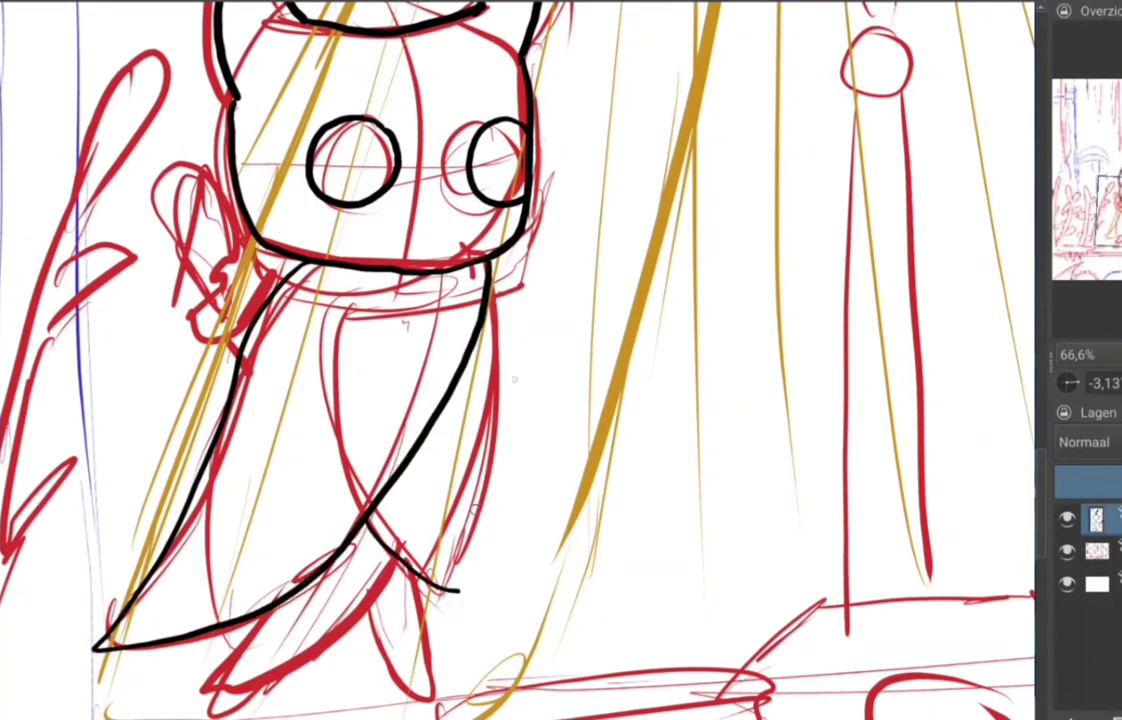
pyautogui.moveTo(445, 300); pyautogui.dragTo(112, 635)
pyautogui.moveTo(390, 285); pyautogui.dragTo(132, 600)
pyautogui.moveTo(302, 265); pyautogui.dragTo(167, 560)
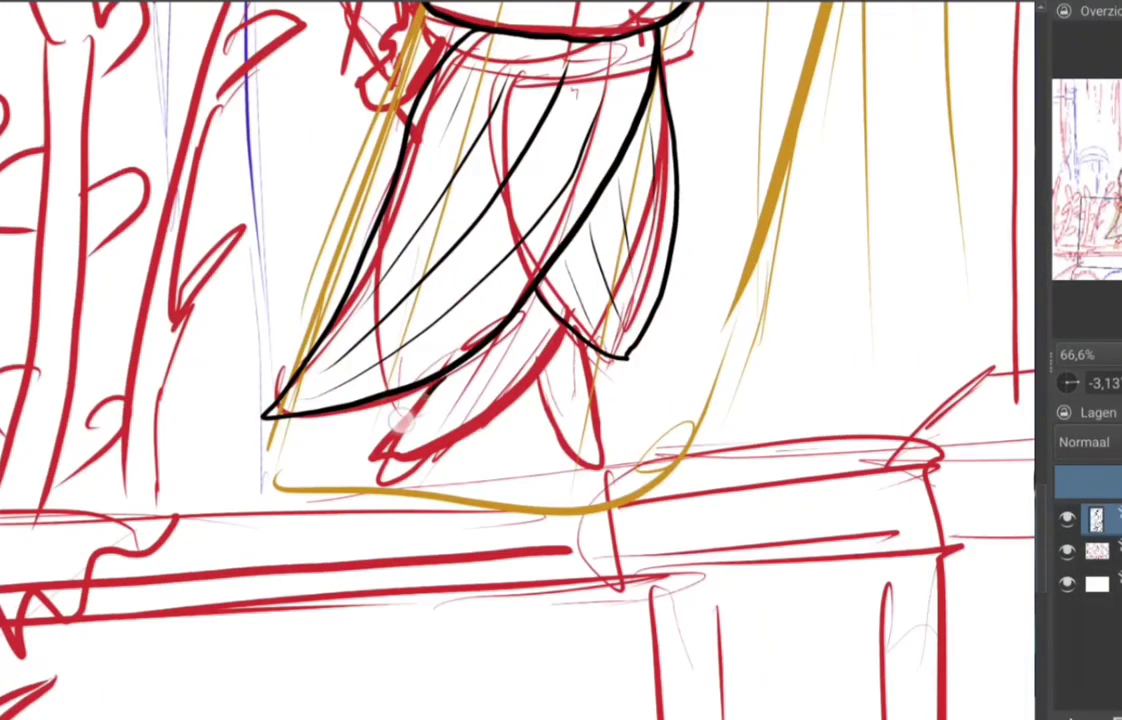
pyautogui.moveTo(515, 290)
pyautogui.mouseDown()
pyautogui.moveTo(465, 415)
pyautogui.moveTo(420, 470)
pyautogui.mouseUp()
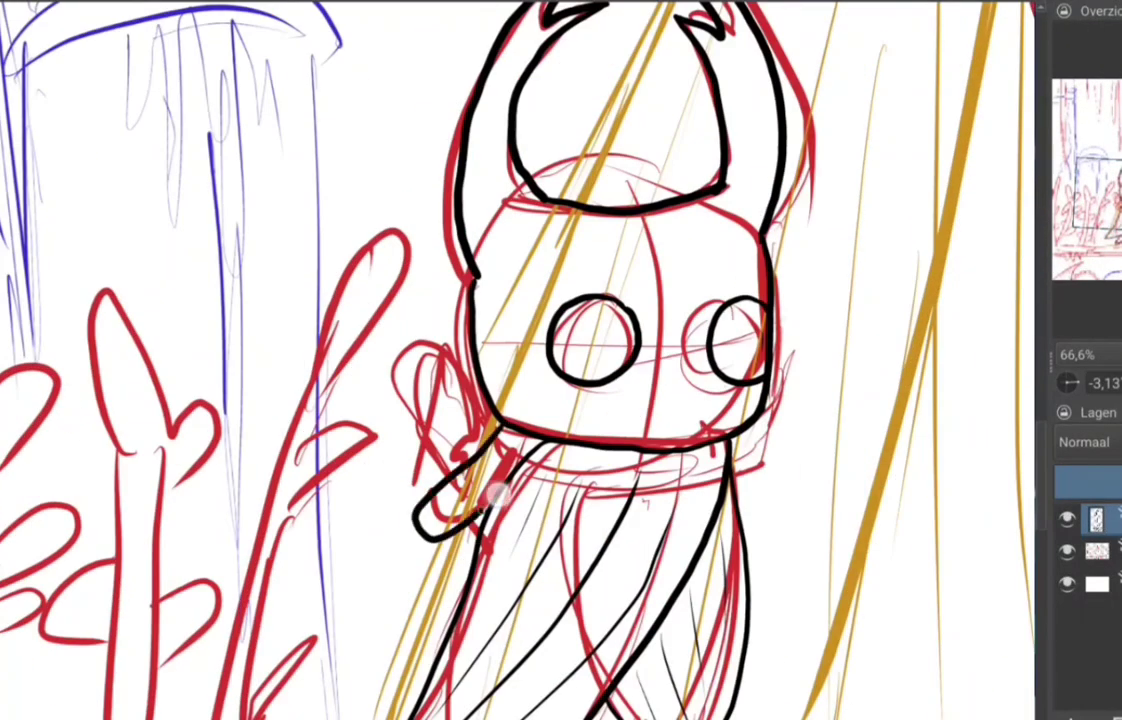
pyautogui.moveTo(430, 415); pyautogui.dragTo(350, 310)
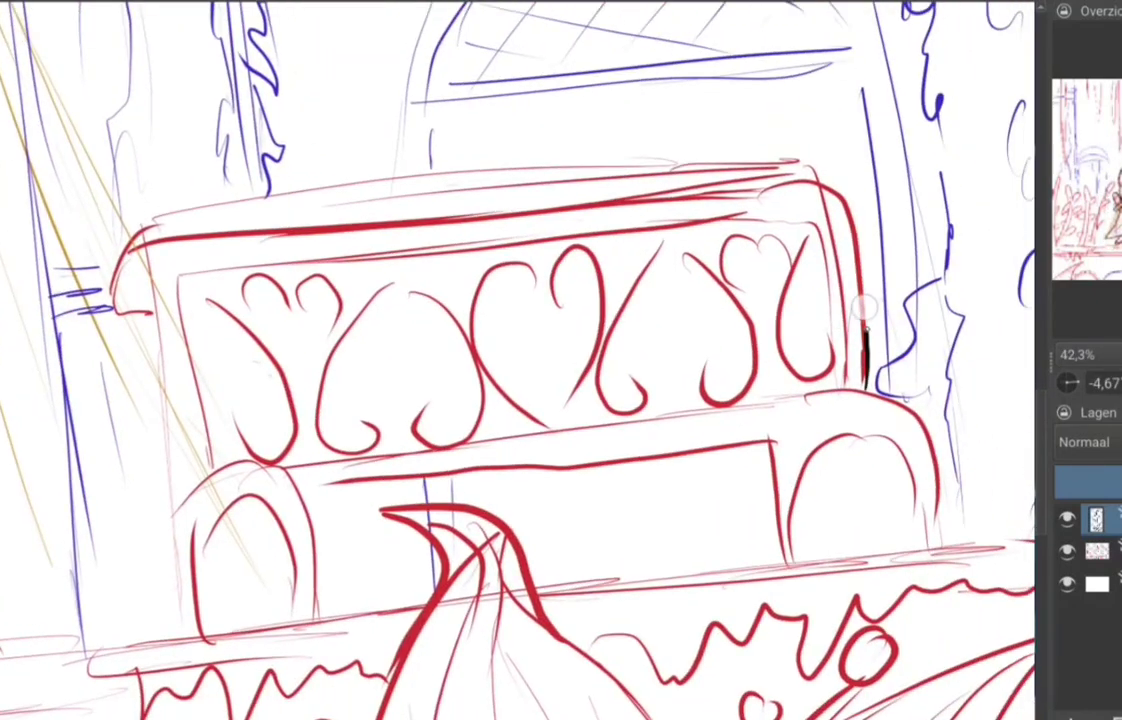
# Step: Ink the bench top, inner top line, both armrest curves and the long seat line
pyautogui.moveTo(850, 330)
pyautogui.mouseDown()
pyautogui.moveTo(320, 215)
pyautogui.moveTo(800, 170)
pyautogui.moveTo(875, 385)
pyautogui.mouseUp()
pyautogui.hotkey('ctrl', 'z')
pyautogui.moveTo(145, 230); pyautogui.dragTo(115, 310)
pyautogui.moveTo(740, 205)
pyautogui.mouseDown()
pyautogui.moveTo(160, 320)
pyautogui.moveTo(185, 570)
pyautogui.mouseUp()
pyautogui.moveTo(200, 630); pyautogui.dragTo(330, 610)
pyautogui.moveTo(310, 492); pyautogui.dragTo(770, 462)
pyautogui.moveTo(287, 465); pyautogui.dragTo(880, 400)
pyautogui.moveTo(805, 402); pyautogui.dragTo(940, 545)
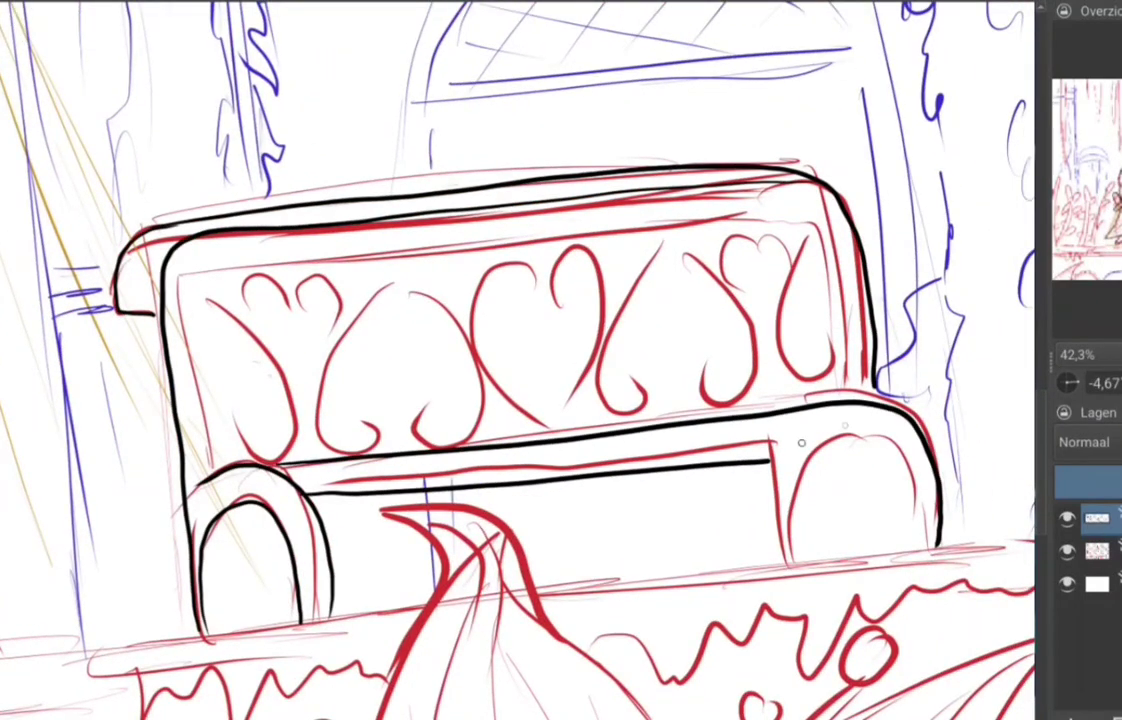
pyautogui.moveTo(190, 268)
pyautogui.mouseDown()
pyautogui.moveTo(805, 212)
pyautogui.moveTo(205, 455)
pyautogui.mouseUp()
# Step: Double-outline the first three hearts in the bench backrest
pyautogui.scroll(5, 280, 400)
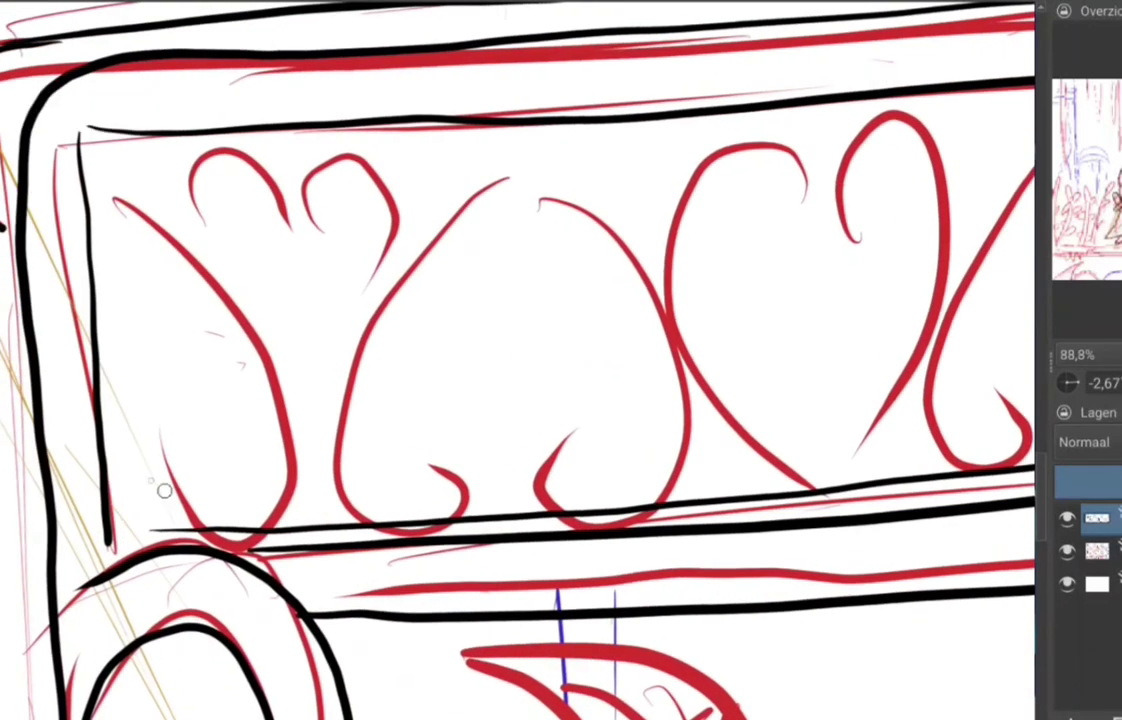
pyautogui.moveTo(243, 346); pyautogui.dragTo(105, 440)
pyautogui.moveTo(88, 185); pyautogui.dragTo(190, 528)
pyautogui.moveTo(190, 238)
pyautogui.mouseDown()
pyautogui.moveTo(298, 205)
pyautogui.moveTo(412, 237)
pyautogui.moveTo(298, 378)
pyautogui.moveTo(296, 245)
pyautogui.moveTo(310, 420)
pyautogui.mouseUp()
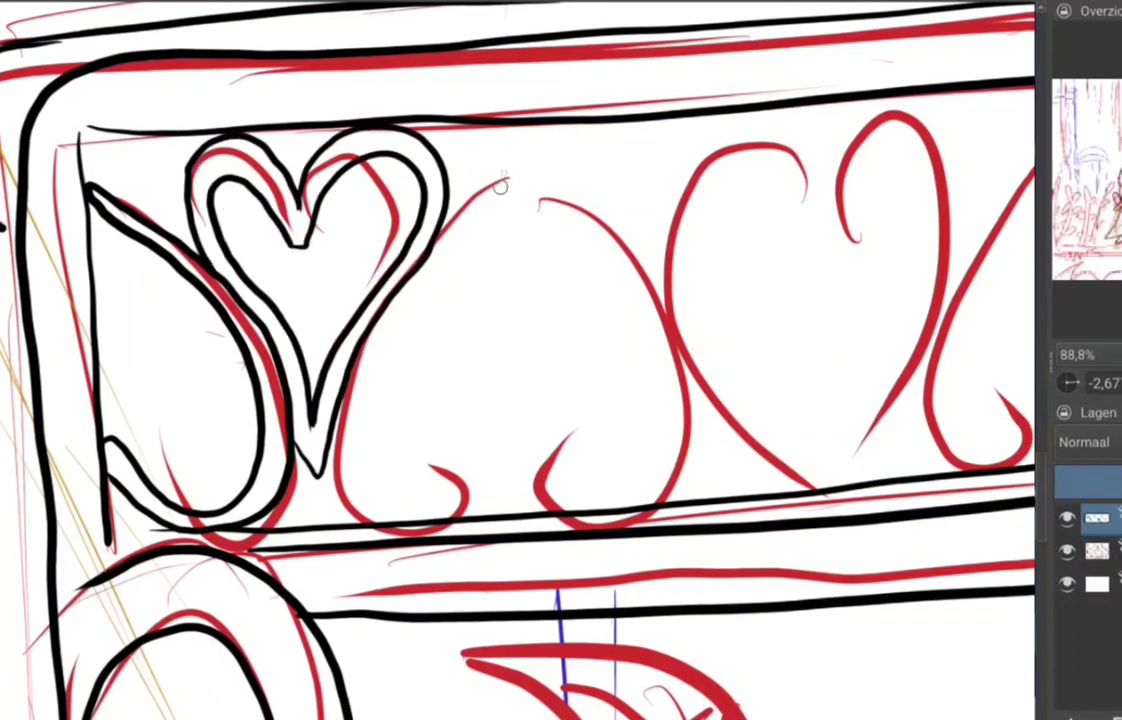
pyautogui.moveTo(440, 232)
pyautogui.mouseDown()
pyautogui.moveTo(518, 128)
pyautogui.moveTo(530, 450)
pyautogui.mouseUp()
pyautogui.moveTo(470, 395); pyautogui.dragTo(295, 425)
pyautogui.moveTo(440, 190)
pyautogui.mouseDown()
pyautogui.moveTo(330, 435)
pyautogui.moveTo(590, 420)
pyautogui.moveTo(200, 470)
pyautogui.mouseUp()
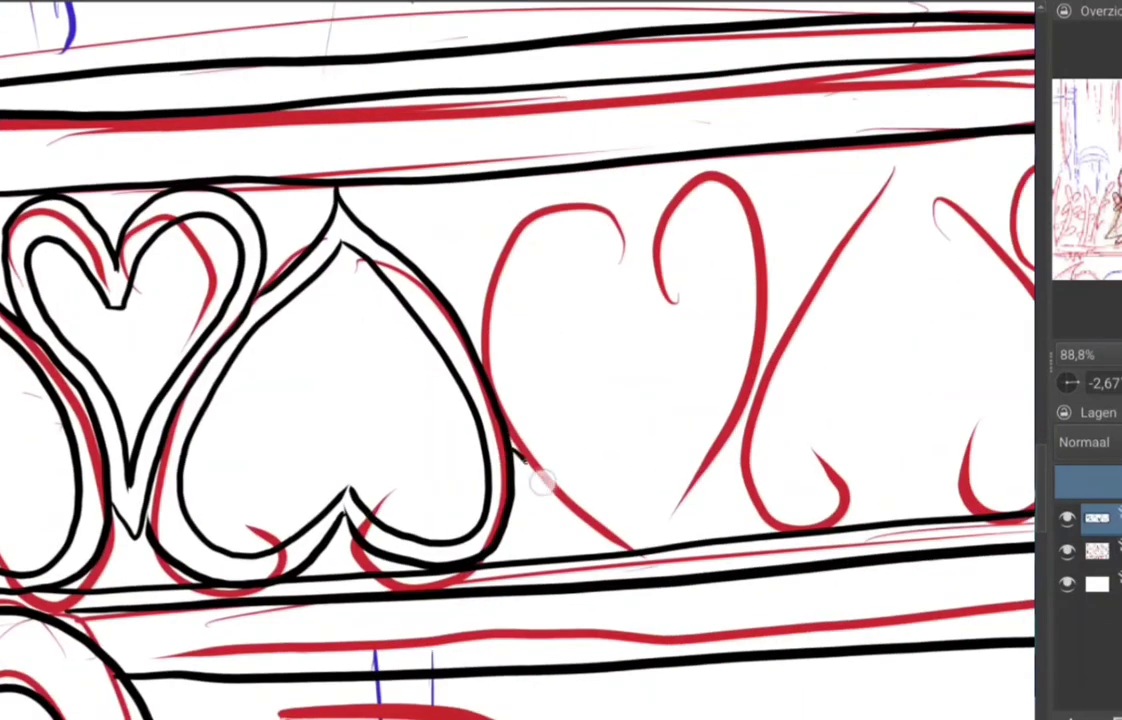
pyautogui.moveTo(620, 398); pyautogui.dragTo(548, 490)
pyautogui.moveTo(437, 278)
pyautogui.mouseDown()
pyautogui.moveTo(668, 278)
pyautogui.moveTo(548, 470)
pyautogui.mouseUp()
pyautogui.moveTo(550, 215); pyautogui.dragTo(590, 450)
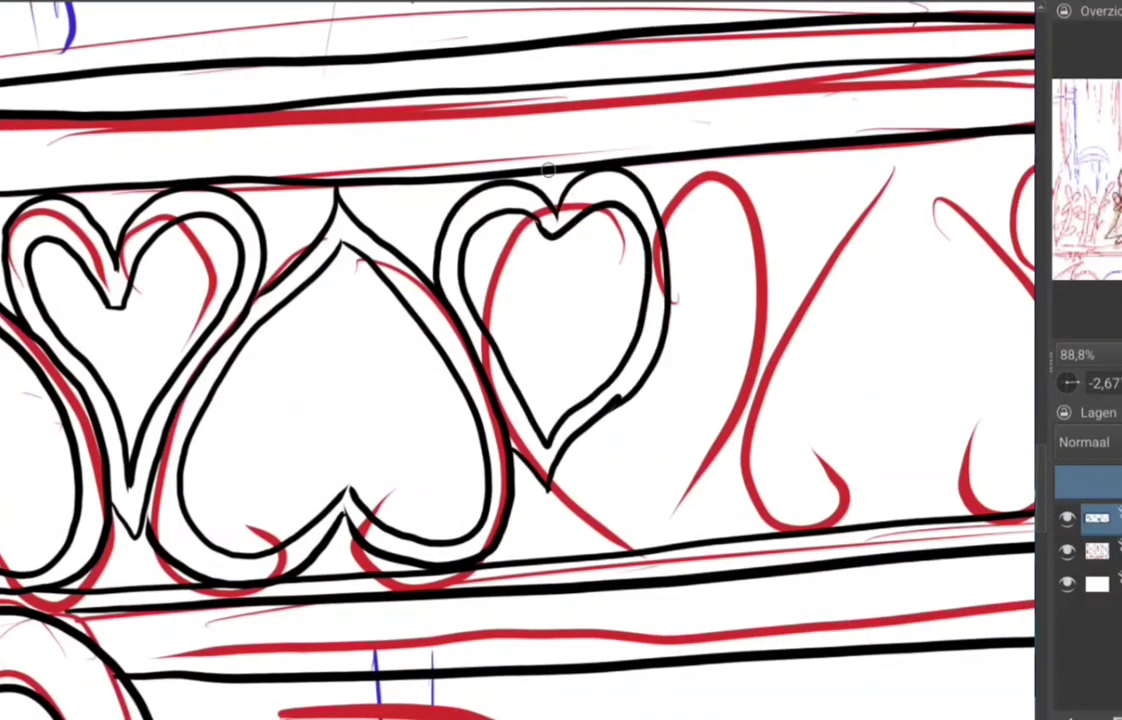
# Step: Double-outline the fourth heart and the teardrop shapes on the backrest's right
pyautogui.moveTo(700, 300); pyautogui.dragTo(495, 272)
pyautogui.moveTo(497, 140)
pyautogui.mouseDown()
pyautogui.moveTo(580, 490)
pyautogui.moveTo(600, 440)
pyautogui.mouseUp()
pyautogui.moveTo(445, 168)
pyautogui.mouseDown()
pyautogui.moveTo(510, 430)
pyautogui.moveTo(522, 428)
pyautogui.mouseUp()
pyautogui.moveTo(596, 408); pyautogui.dragTo(430, 475)
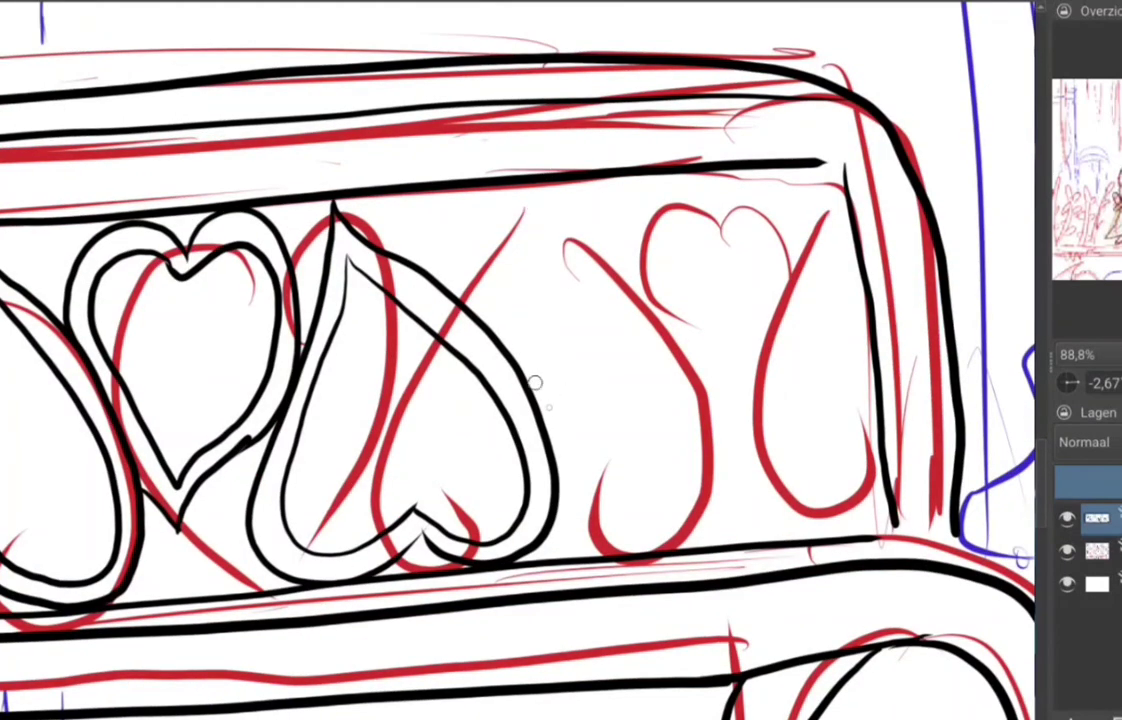
pyautogui.moveTo(565, 240)
pyautogui.mouseDown()
pyautogui.moveTo(577, 425)
pyautogui.moveTo(570, 405)
pyautogui.mouseUp()
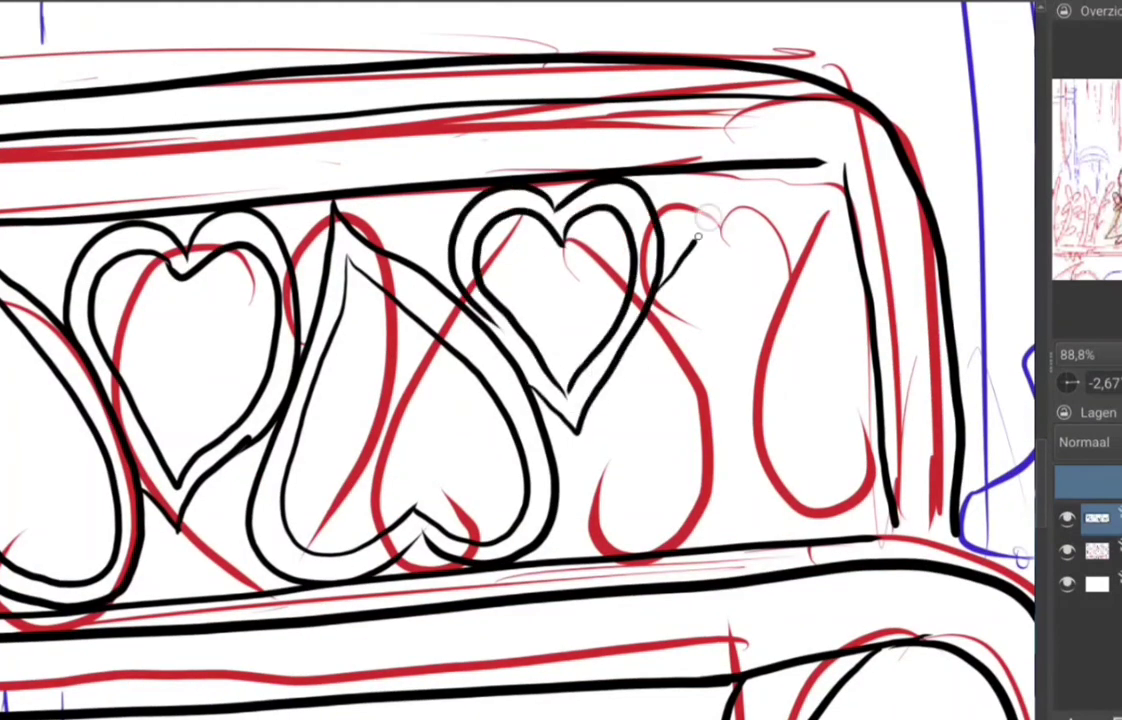
pyautogui.moveTo(726, 176); pyautogui.dragTo(765, 480)
pyautogui.moveTo(722, 200); pyautogui.dragTo(770, 490)
pyautogui.moveTo(730, 178); pyautogui.dragTo(860, 505)
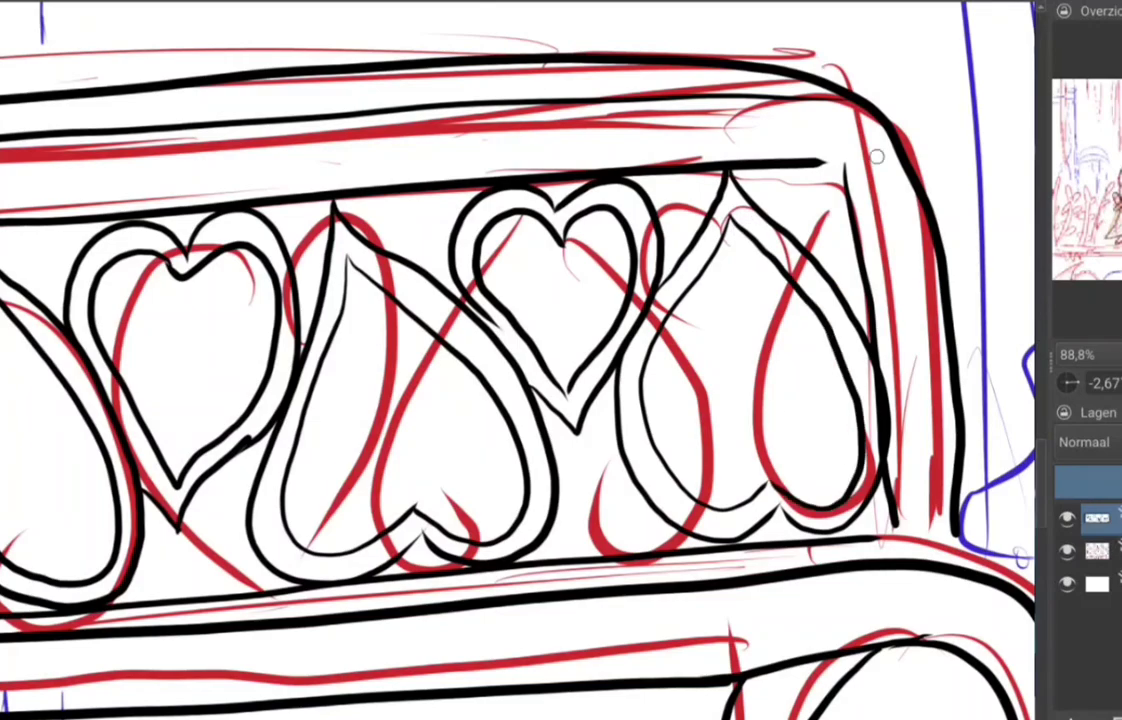
pyautogui.scroll(-5, 876, 157)
# Step: Make the red sketch layer visible again
pyautogui.scroll(-5, 700, 300)
pyautogui.scroll(-5, 700, 300)
pyautogui.scroll(-3, 725, 473)
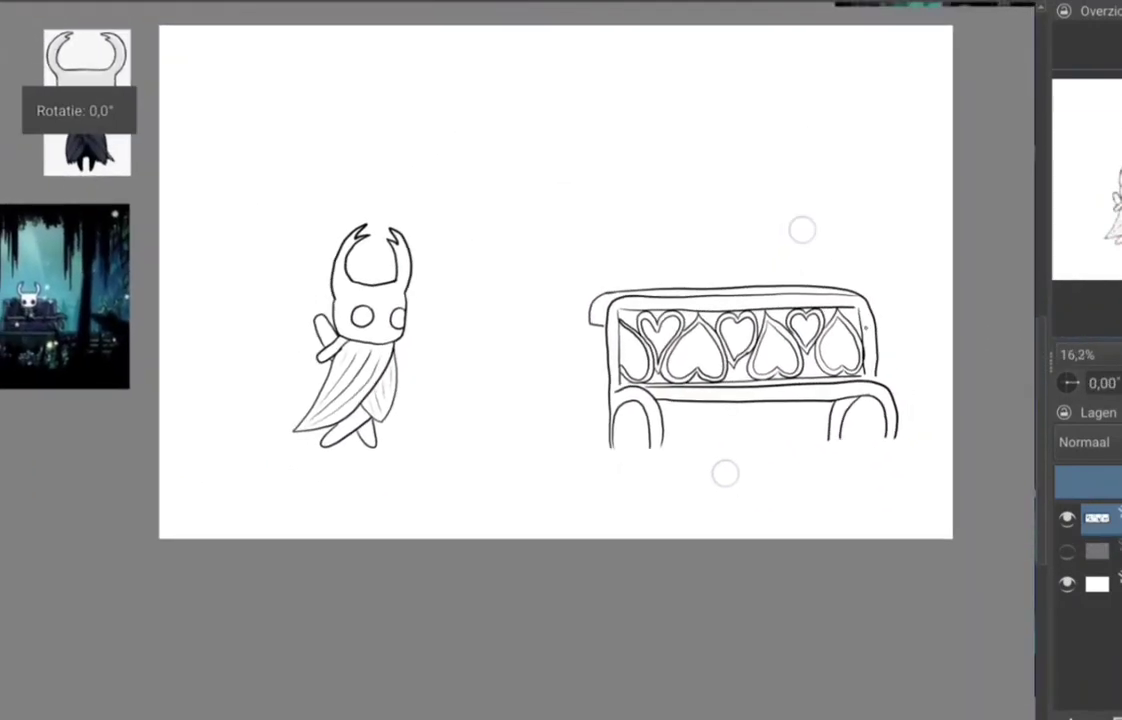
pyautogui.scroll(3, 802, 330)
pyautogui.click(1067, 551)
pyautogui.scroll(5, 600, 350)
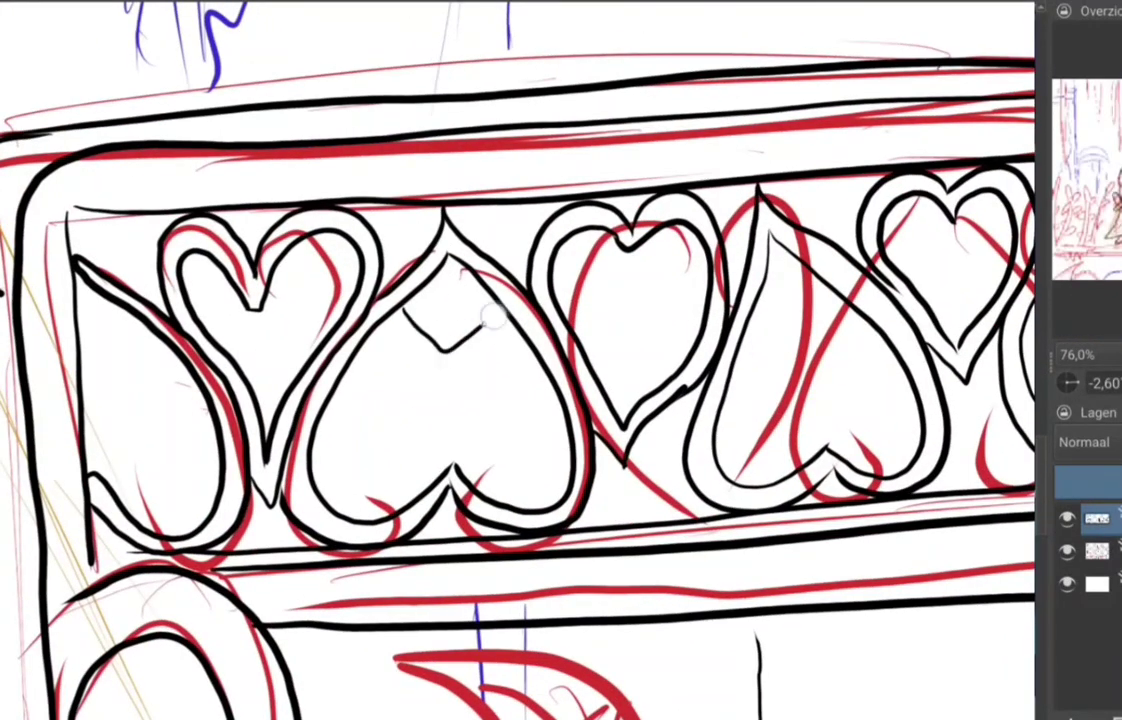
# Step: Draw Y-shaped inner lines in the teardrops and add strokes to the left heart
pyautogui.moveTo(420, 265); pyautogui.dragTo(445, 350)
pyautogui.moveTo(445, 350); pyautogui.dragTo(450, 415)
pyautogui.moveTo(72, 275); pyautogui.dragTo(110, 400)
pyautogui.moveTo(771, 278); pyautogui.dragTo(496, 358)
pyautogui.moveTo(495, 300); pyautogui.dragTo(534, 376)
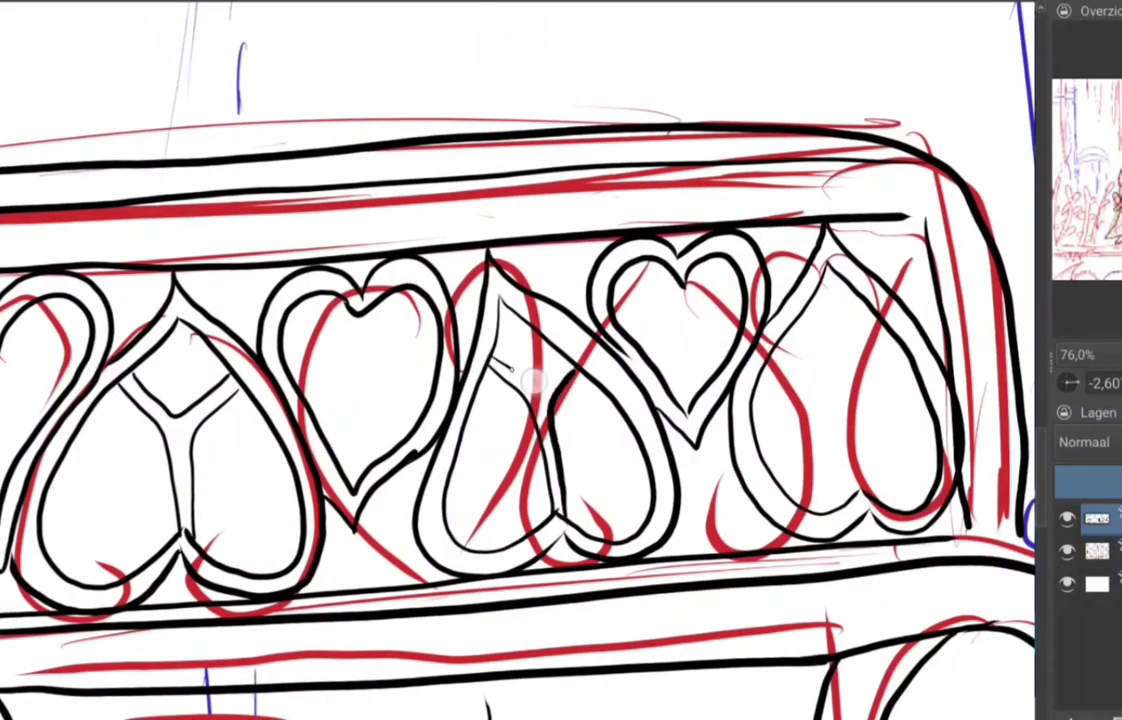
pyautogui.moveTo(690, 300); pyautogui.dragTo(770, 445)
pyautogui.moveTo(785, 300); pyautogui.dragTo(745, 445)
pyautogui.moveTo(680, 280); pyautogui.dragTo(775, 315)
pyautogui.moveTo(400, 370); pyautogui.dragTo(905, 375)
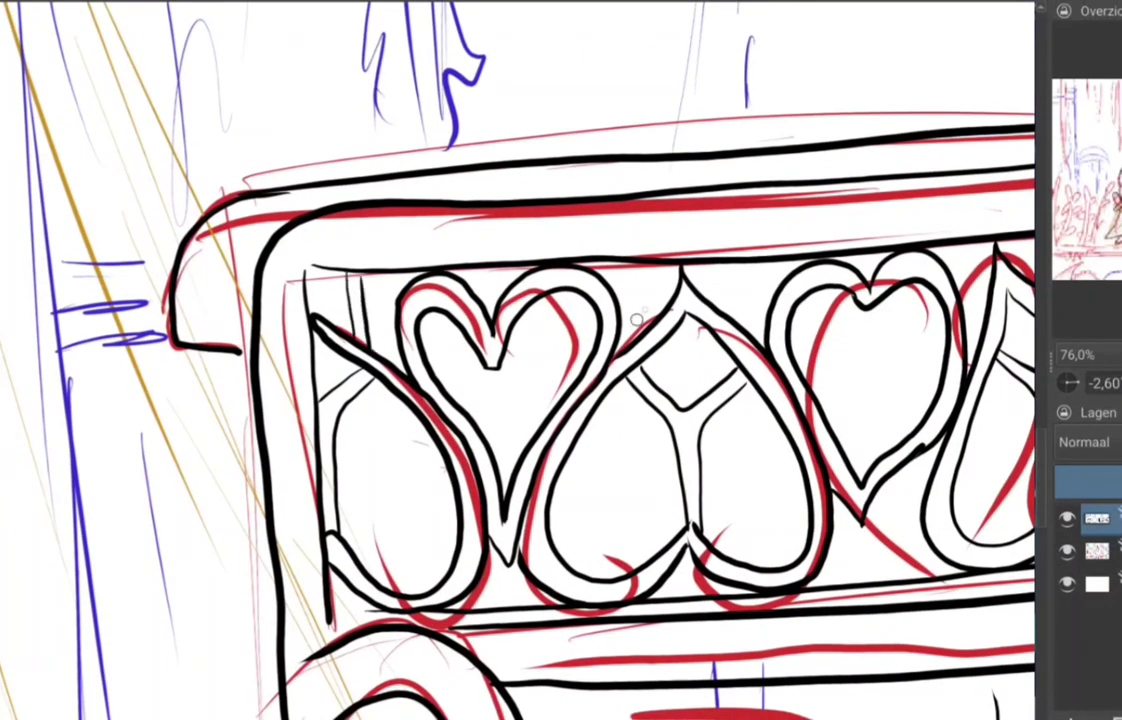
# Step: Add small lines along the backrest top, then hide and re-show the sketch to check the lineart
pyautogui.moveTo(740, 262); pyautogui.dragTo(428, 282)
pyautogui.moveTo(745, 254); pyautogui.dragTo(765, 285)
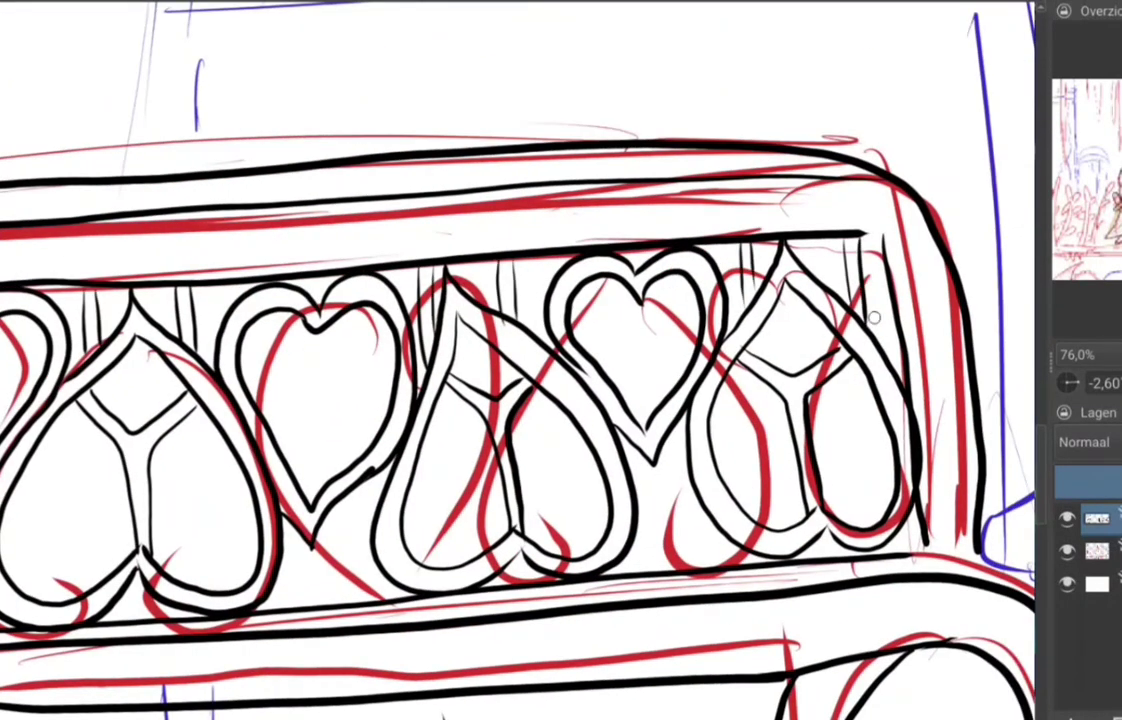
pyautogui.scroll(-6, 745, 254)
pyautogui.click(1067, 551)
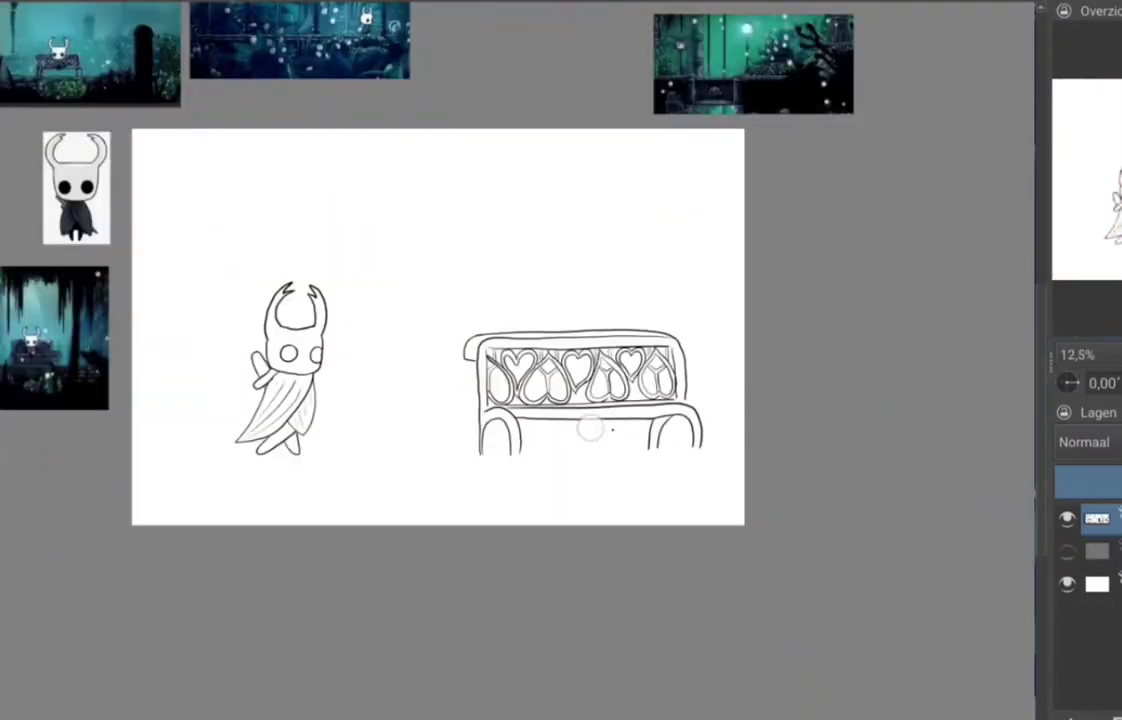
pyautogui.scroll(3, 673, 389)
pyautogui.click(1067, 551)
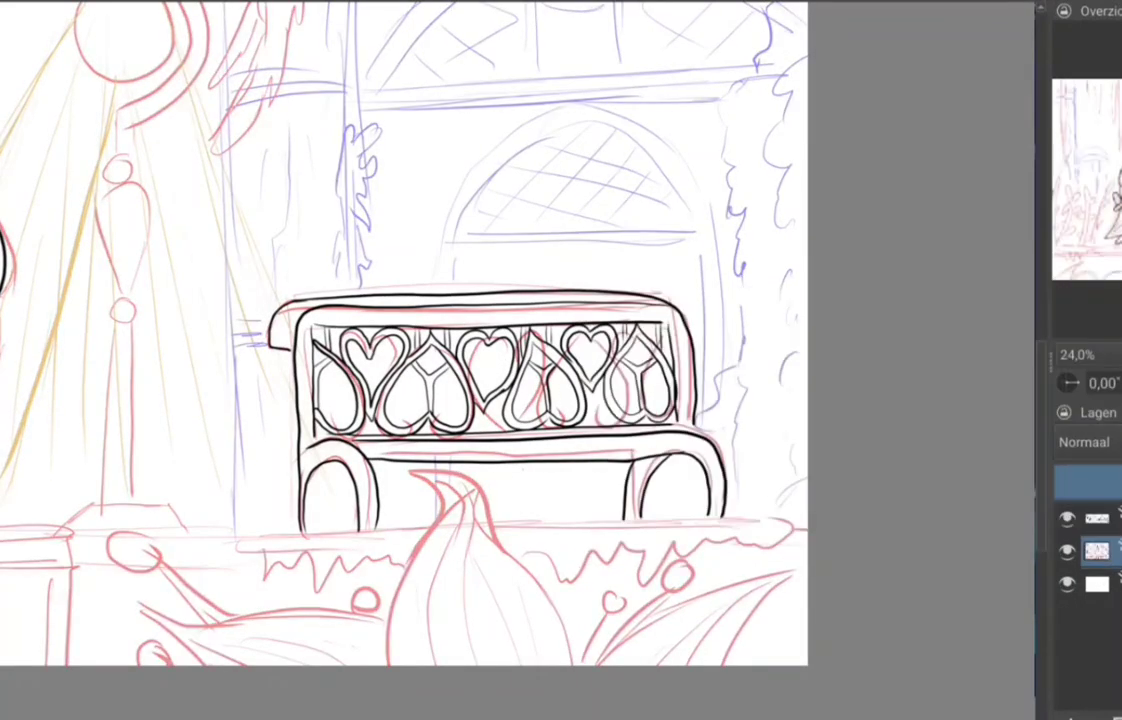
# Step: Ink the bulb-shaped plant's outline and inner curves, plus a long leaf curve at lower right
pyautogui.moveTo(400, 400); pyautogui.dragTo(775, 350)
pyautogui.moveTo(35, 583); pyautogui.dragTo(115, 573)
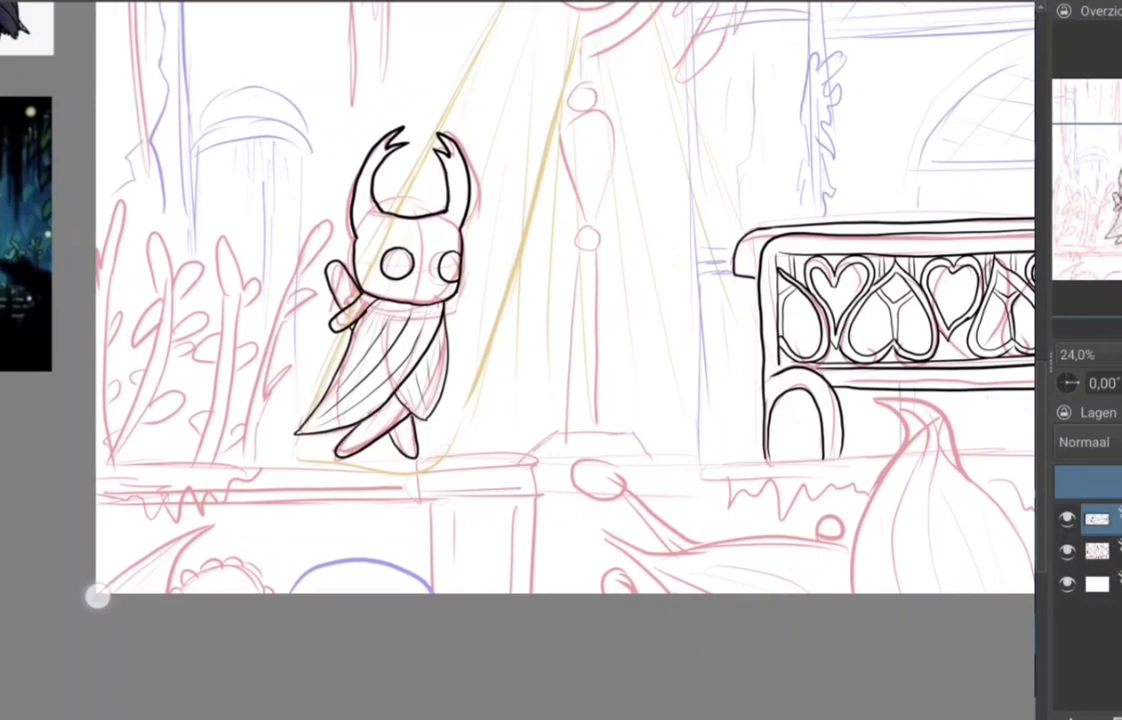
pyautogui.moveTo(215, 527); pyautogui.dragTo(165, 590)
pyautogui.moveTo(500, 300); pyautogui.dragTo(208, 250)
pyautogui.moveTo(592, 356)
pyautogui.mouseDown()
pyautogui.moveTo(745, 540)
pyautogui.moveTo(565, 545)
pyautogui.moveTo(598, 545)
pyautogui.mouseUp()
pyautogui.moveTo(620, 372)
pyautogui.mouseDown()
pyautogui.moveTo(632, 545)
pyautogui.moveTo(690, 545)
pyautogui.mouseUp()
pyautogui.moveTo(970, 452); pyautogui.dragTo(760, 546)
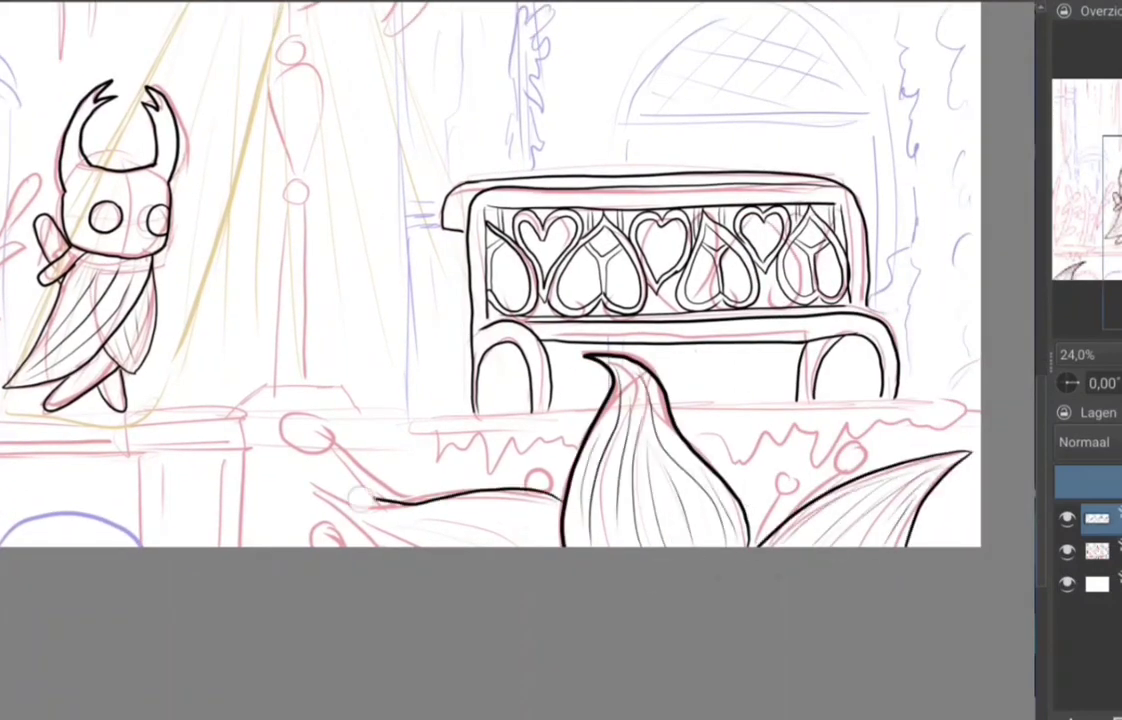
# Step: Ink the knobbed stems beside the vase and near the ledge
pyautogui.scroll(3, 805, 466)
pyautogui.moveTo(532, 520); pyautogui.dragTo(584, 410)
pyautogui.moveTo(610, 455); pyautogui.dragTo(690, 395)
pyautogui.moveTo(700, 380); pyautogui.dragTo(705, 368)
pyautogui.moveTo(433, 190); pyautogui.dragTo(663, 200)
pyautogui.moveTo(385, 400); pyautogui.dragTo(395, 425)
pyautogui.moveTo(300, 250); pyautogui.dragTo(720, 270)
pyautogui.moveTo(420, 322); pyautogui.dragTo(418, 325)
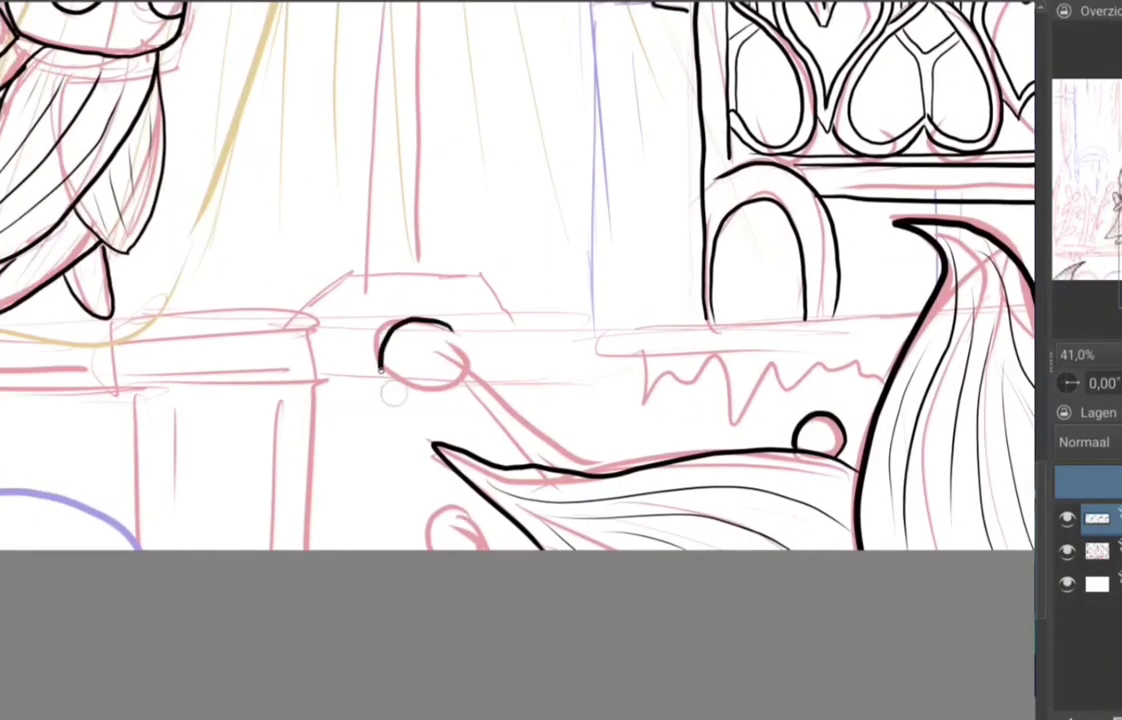
pyautogui.moveTo(465, 372); pyautogui.dragTo(527, 452)
pyautogui.moveTo(428, 548); pyautogui.dragTo(478, 548)
# Step: Ink the scalloped bowl's top and inner arcs and the left ledge's dripping underside
pyautogui.moveTo(140, 550); pyautogui.dragTo(528, 558)
pyautogui.moveTo(530, 560); pyautogui.dragTo(275, 560)
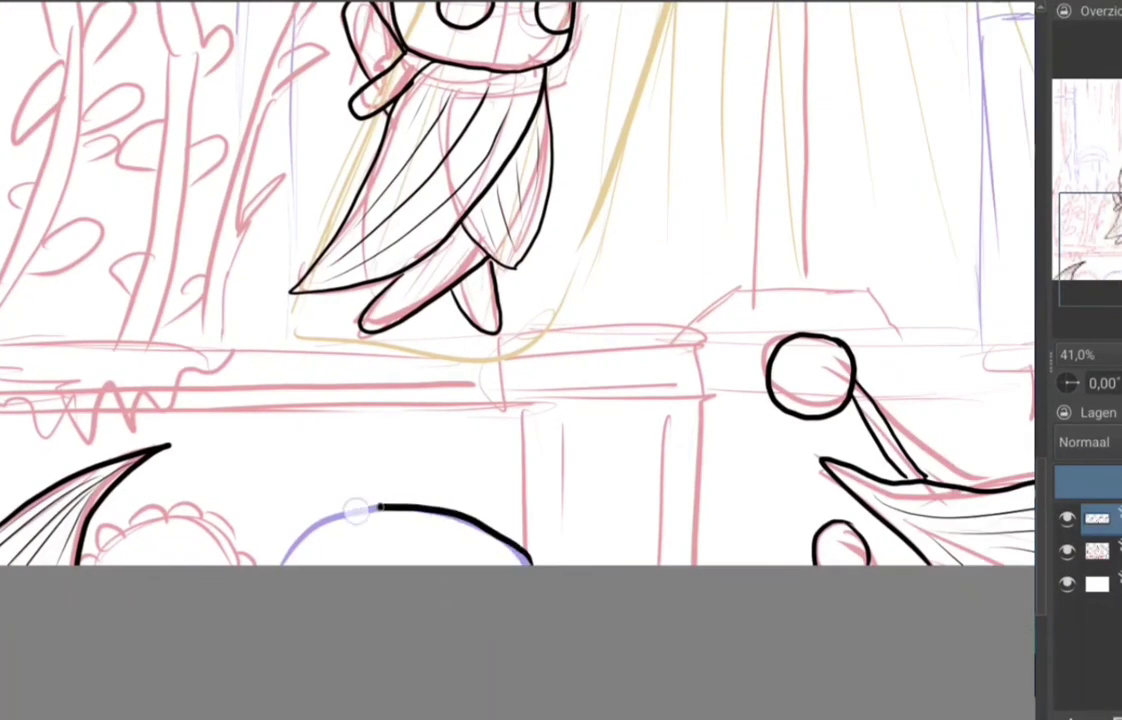
pyautogui.moveTo(95, 560); pyautogui.dragTo(242, 545)
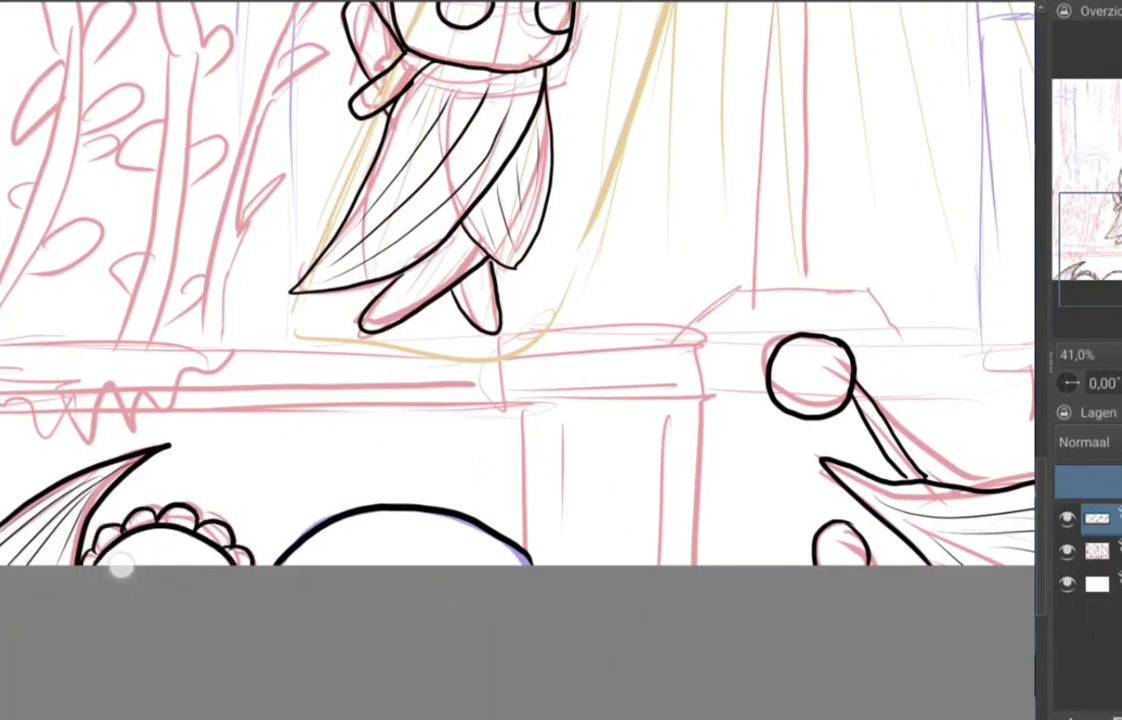
pyautogui.moveTo(120, 566); pyautogui.dragTo(235, 560)
pyautogui.moveTo(312, 566); pyautogui.dragTo(487, 566)
pyautogui.moveTo(345, 566); pyautogui.dragTo(455, 566)
pyautogui.moveTo(638, 6); pyautogui.dragTo(778, 4)
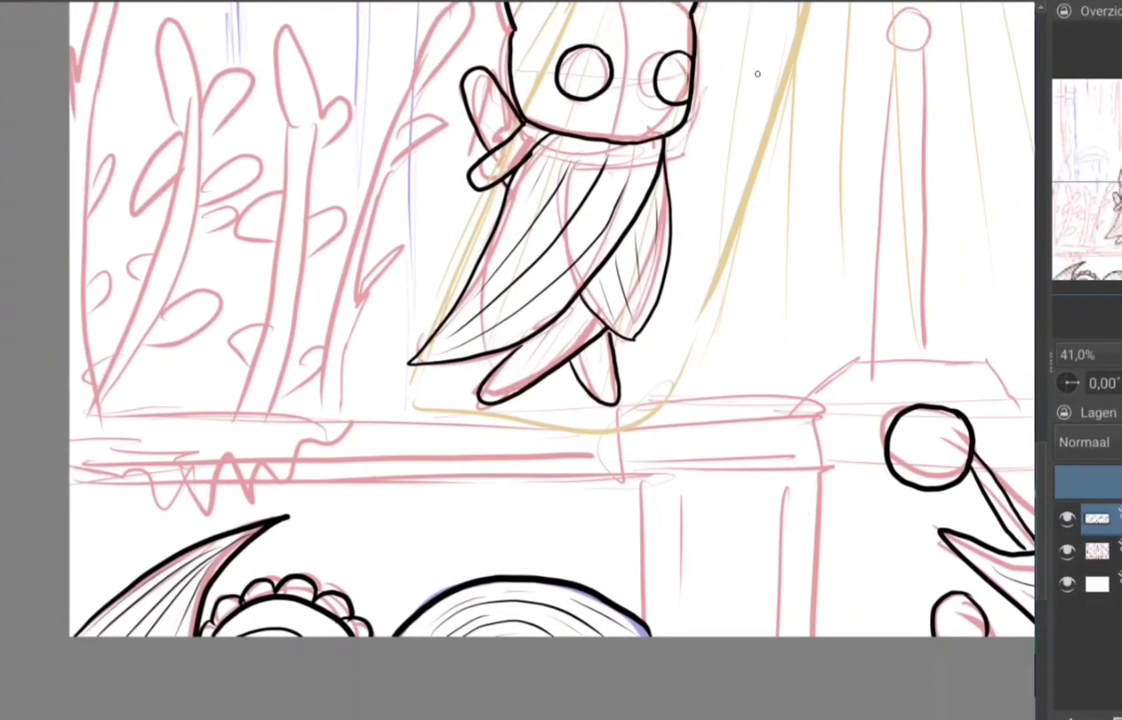
pyautogui.moveTo(95, 335)
pyautogui.mouseDown()
pyautogui.moveTo(250, 338)
pyautogui.moveTo(230, 400)
pyautogui.moveTo(95, 395)
pyautogui.mouseUp()
# Step: Ink the stone block's edges and inner lines, with a rectangular pedestal beneath
pyautogui.moveTo(383, 336); pyautogui.dragTo(847, 330)
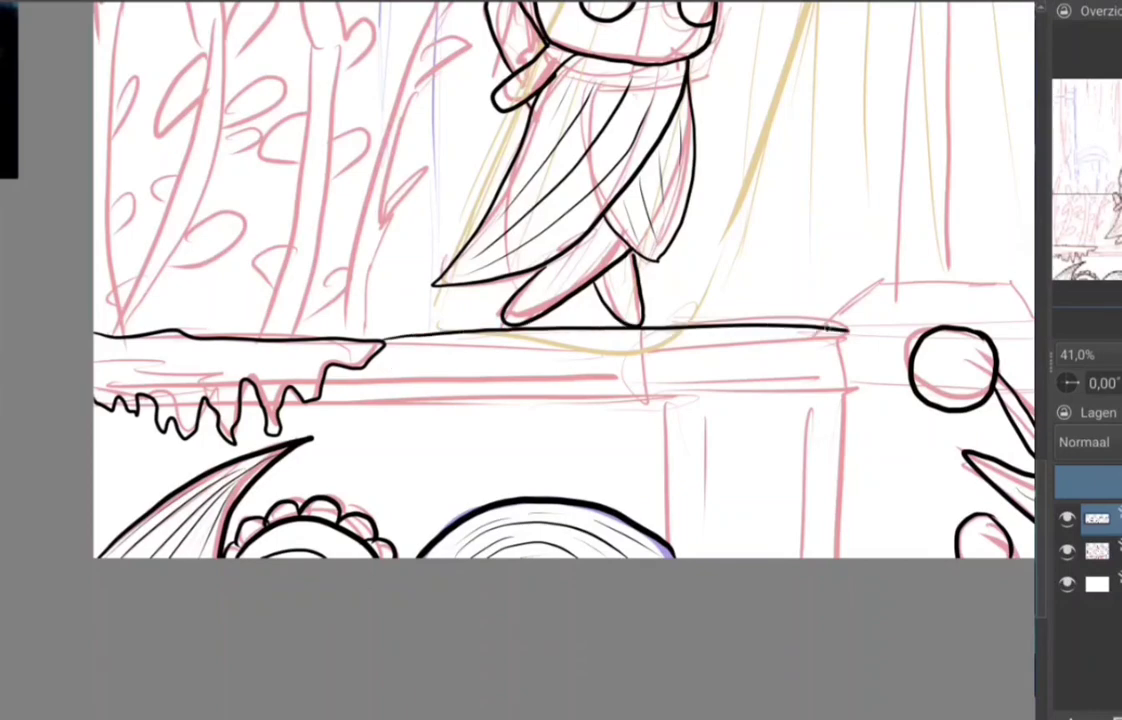
pyautogui.moveTo(322, 374); pyautogui.dragTo(652, 374)
pyautogui.moveTo(657, 330); pyautogui.dragTo(657, 398)
pyautogui.moveTo(322, 396); pyautogui.dragTo(655, 396)
pyautogui.moveTo(643, 330); pyautogui.dragTo(381, 284)
pyautogui.moveTo(583, 284); pyautogui.dragTo(587, 350)
pyautogui.moveTo(400, 351); pyautogui.dragTo(587, 350)
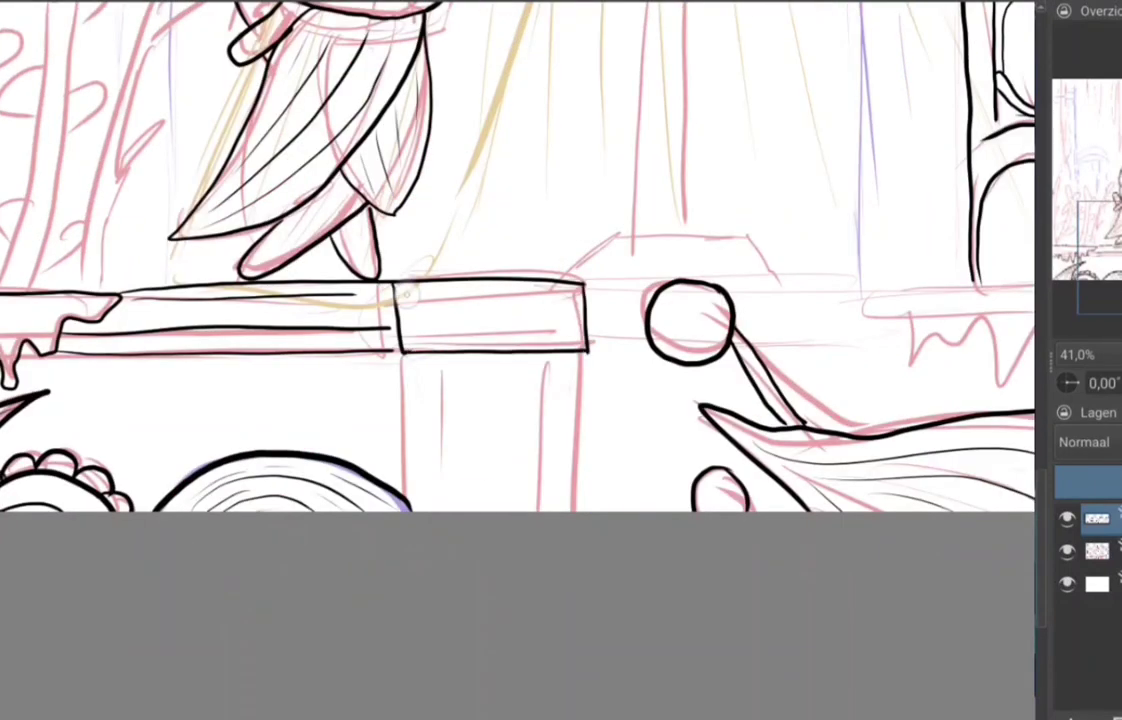
pyautogui.moveTo(408, 302); pyautogui.dragTo(567, 300)
pyautogui.moveTo(402, 353); pyautogui.dragTo(403, 508)
pyautogui.moveTo(402, 352); pyautogui.dragTo(590, 534)
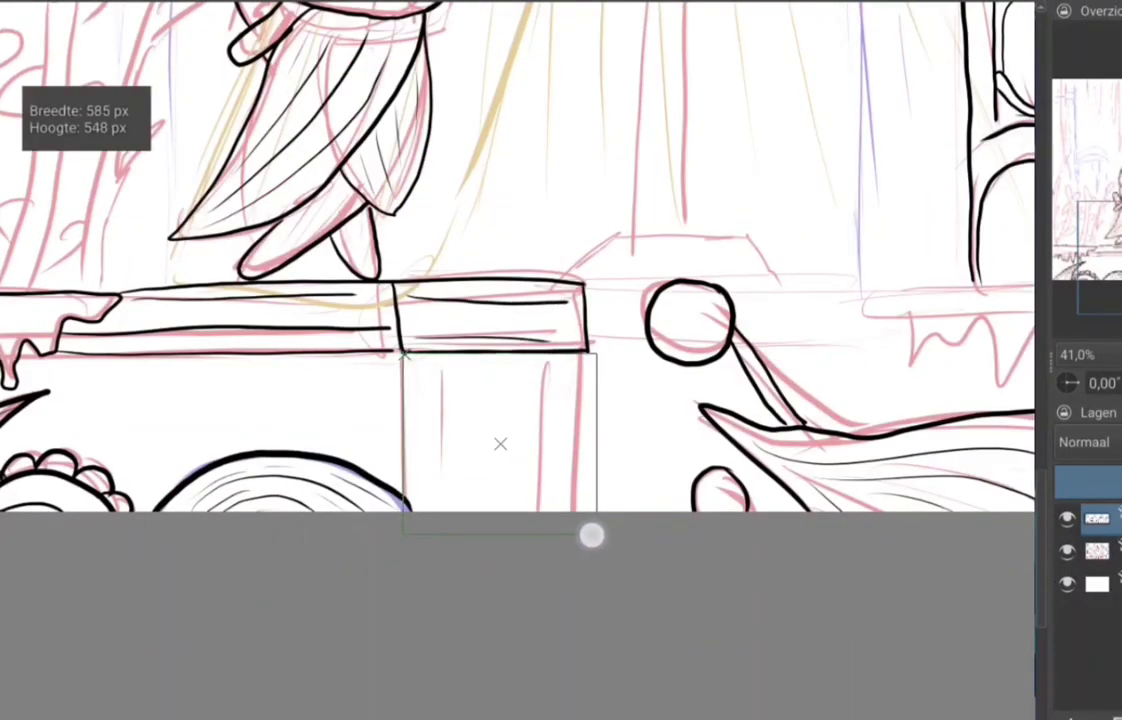
# Step: Ink the dripping underside along the right ledge
pyautogui.moveTo(791, 265); pyautogui.dragTo(431, 265)
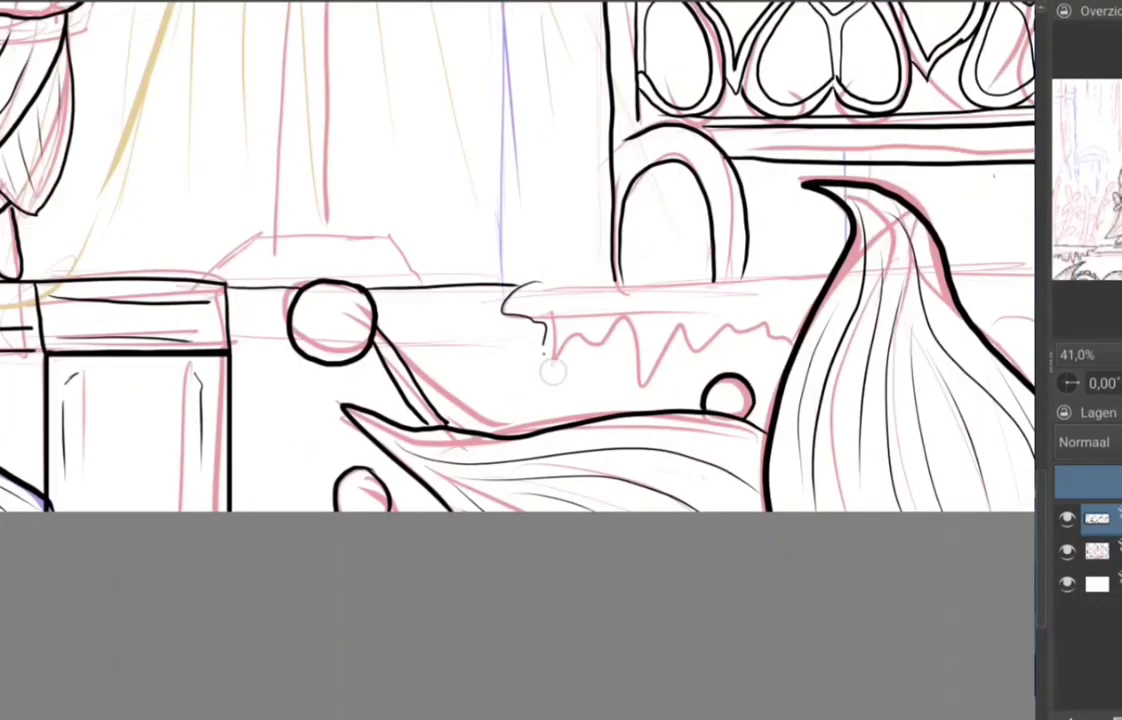
pyautogui.moveTo(553, 372); pyautogui.dragTo(694, 330)
pyautogui.moveTo(467, 250); pyautogui.dragTo(655, 250)
pyautogui.moveTo(800, 260); pyautogui.dragTo(432, 290)
pyautogui.moveTo(512, 250); pyautogui.dragTo(776, 245)
pyautogui.moveTo(790, 240); pyautogui.dragTo(498, 270)
pyautogui.moveTo(587, 300)
pyautogui.mouseDown()
pyautogui.moveTo(684, 339)
pyautogui.moveTo(450, 350)
pyautogui.moveTo(427, 421)
pyautogui.mouseUp()
# Step: Ink the plants beside the knight: a leaf, the tall left stalk and a second leafy stalk
pyautogui.moveTo(365, 319); pyautogui.dragTo(1000, 460)
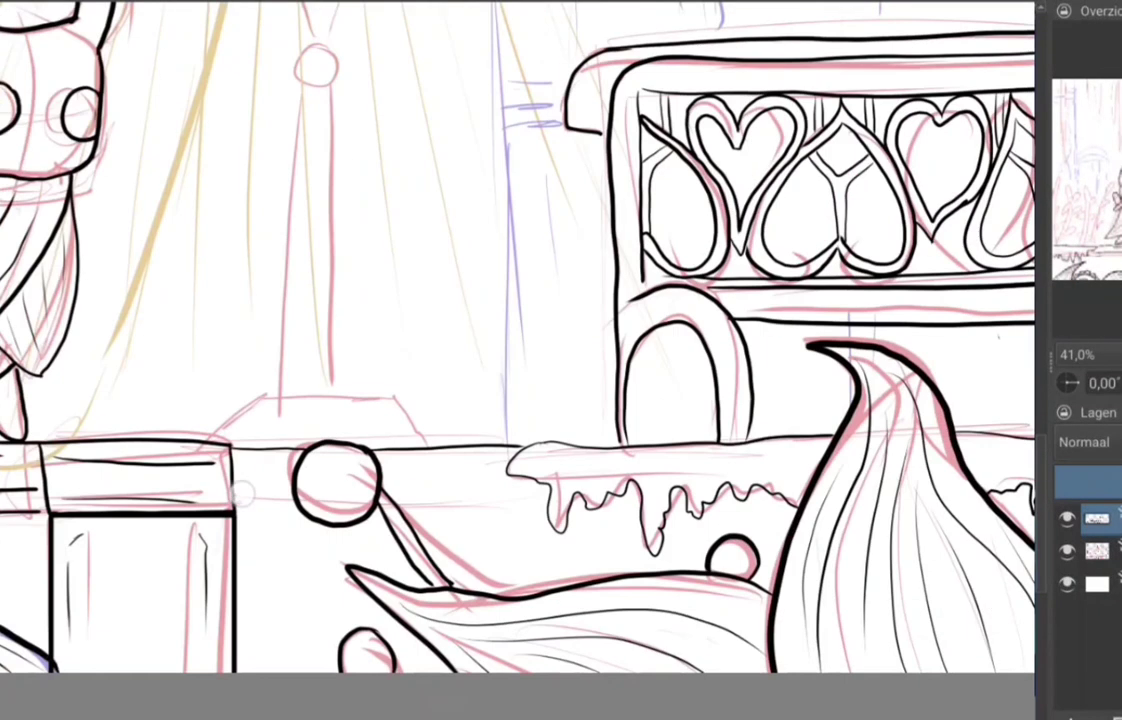
pyautogui.moveTo(600, 450)
pyautogui.mouseDown()
pyautogui.moveTo(300, 570)
pyautogui.moveTo(367, 325)
pyautogui.moveTo(290, 330)
pyautogui.moveTo(260, 585)
pyautogui.mouseUp()
pyautogui.moveTo(250, 475); pyautogui.dragTo(262, 340)
pyautogui.moveTo(255, 590); pyautogui.dragTo(275, 150)
pyautogui.moveTo(405, 590)
pyautogui.mouseDown()
pyautogui.moveTo(445, 235)
pyautogui.moveTo(470, 400)
pyautogui.moveTo(440, 590)
pyautogui.moveTo(610, 190)
pyautogui.mouseUp()
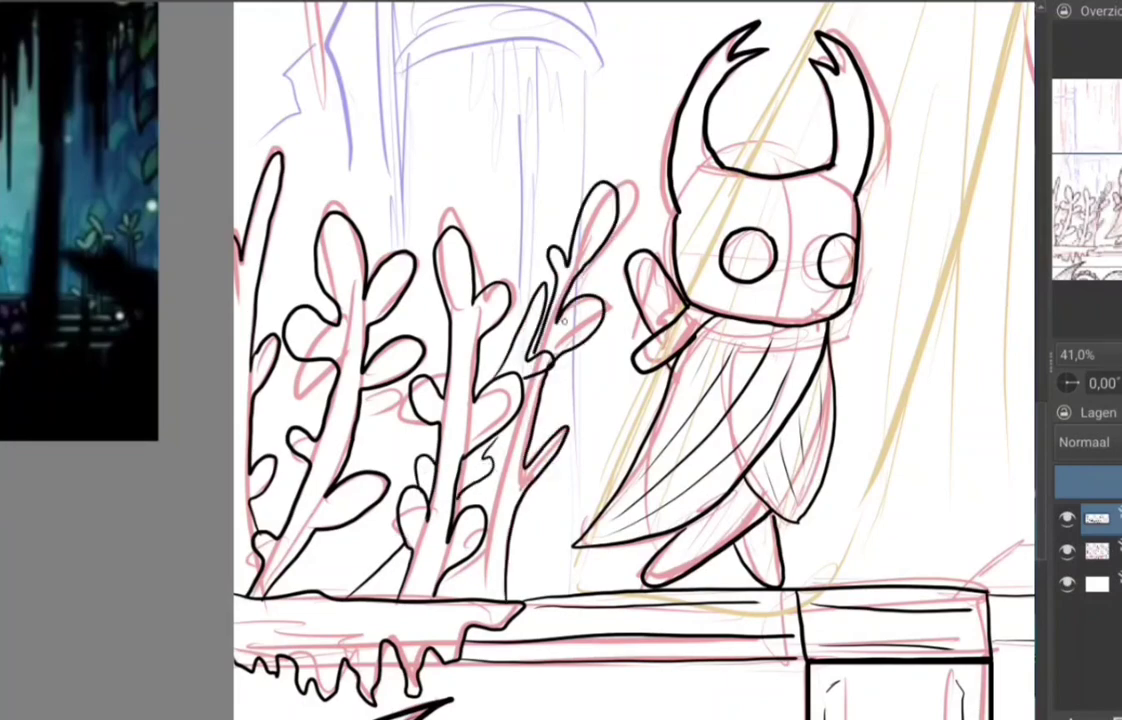
# Step: Ink the lamp post's pole, the curve above its globe, the crook with globe and the top cap
pyautogui.moveTo(700, 450); pyautogui.dragTo(150, 440)
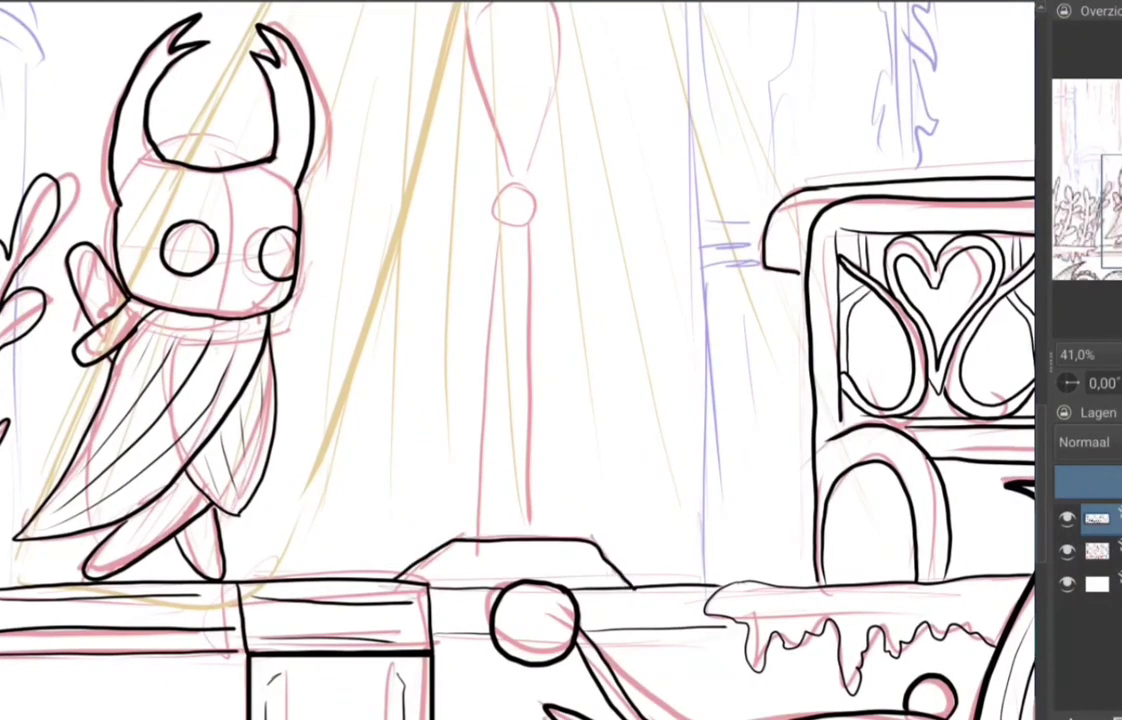
pyautogui.moveTo(530, 220)
pyautogui.mouseDown()
pyautogui.moveTo(530, 520)
pyautogui.moveTo(515, 520)
pyautogui.mouseUp()
pyautogui.scroll(3, 520, 360)
pyautogui.moveTo(515, 285)
pyautogui.mouseDown()
pyautogui.moveTo(512, 480)
pyautogui.moveTo(525, 478)
pyautogui.moveTo(520, 180)
pyautogui.mouseUp()
pyautogui.scroll(3, 520, 360)
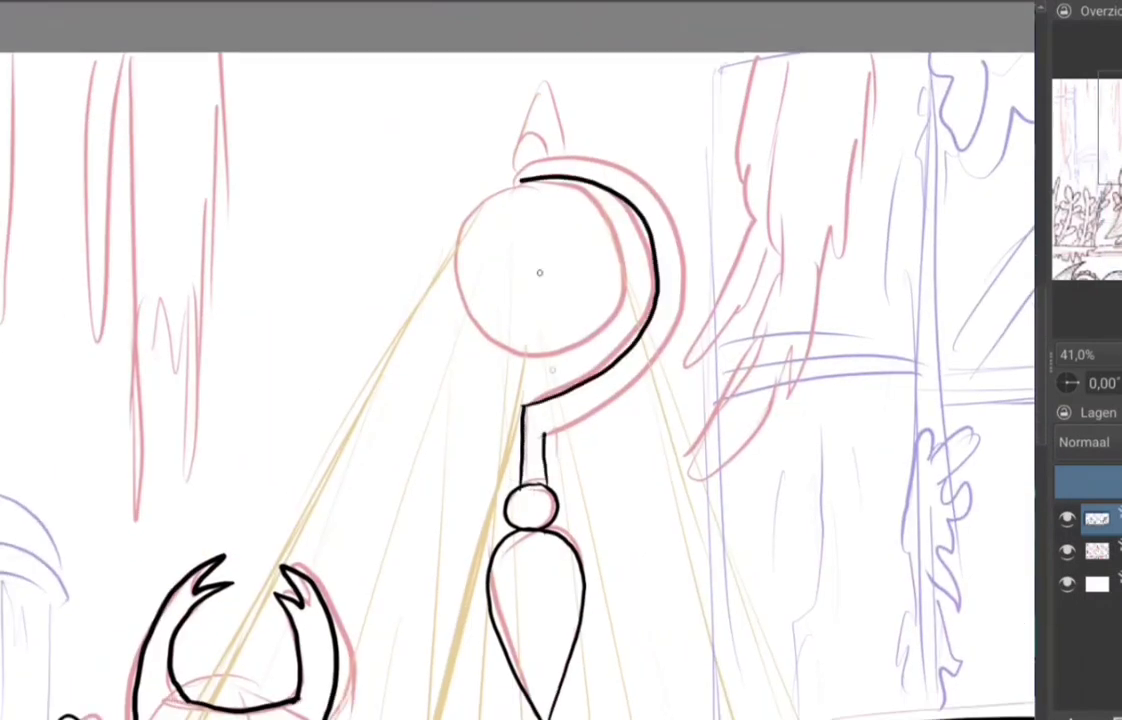
pyautogui.moveTo(545, 430)
pyautogui.mouseDown()
pyautogui.moveTo(517, 170)
pyautogui.moveTo(556, 345)
pyautogui.mouseUp()
pyautogui.moveTo(560, 162); pyautogui.dragTo(485, 183)
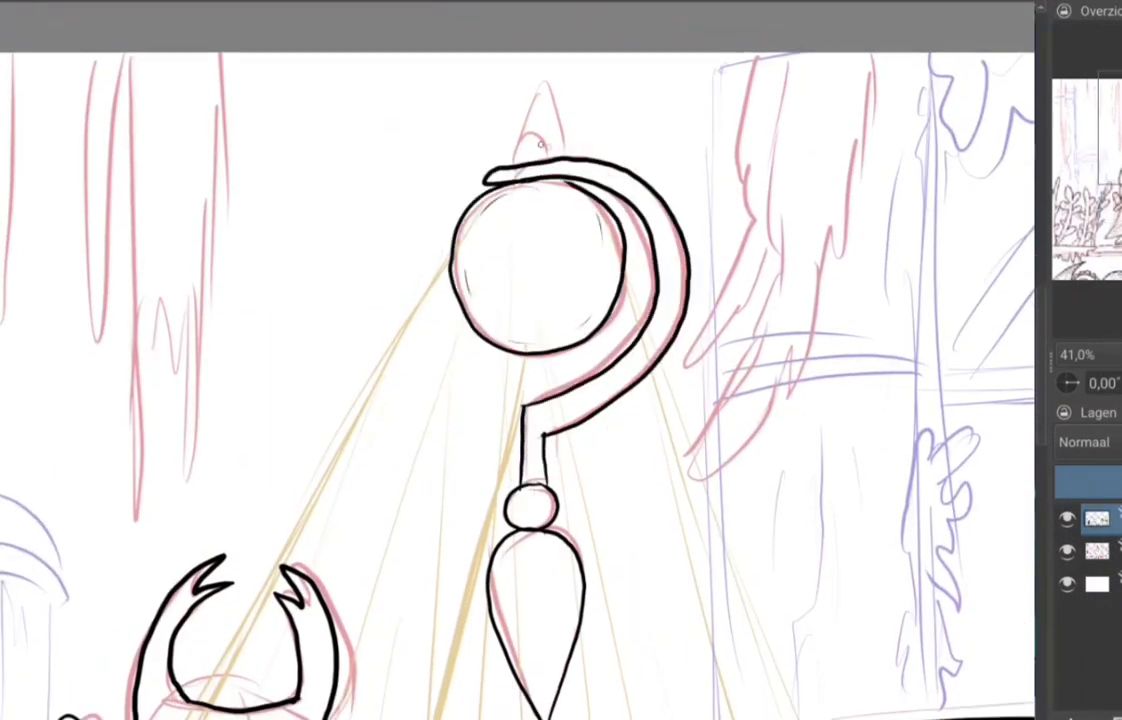
pyautogui.scroll(-4, 520, 360)
pyautogui.scroll(-1, 520, 360)
# Step: Ink the pillar edges left of the bench, the hanging moss and the wavy tassel
pyautogui.scroll(4, 650, 450)
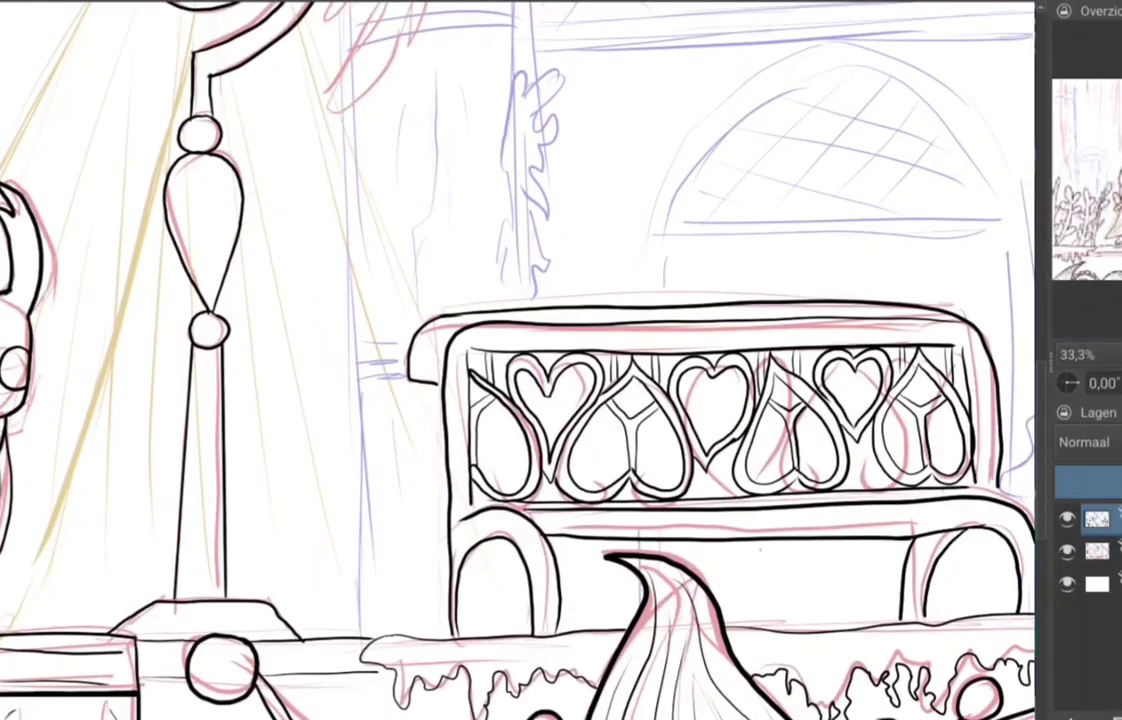
pyautogui.moveTo(358, 632); pyautogui.dragTo(340, 100)
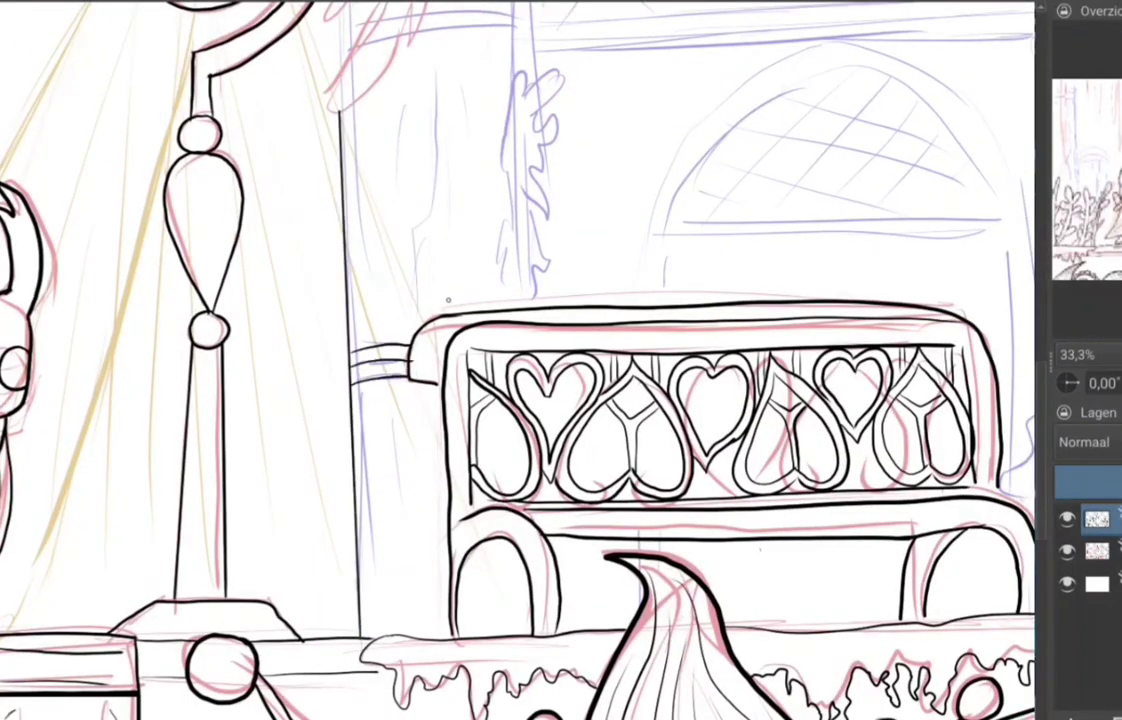
pyautogui.moveTo(448, 299); pyautogui.dragTo(473, 659)
pyautogui.moveTo(402, 134); pyautogui.dragTo(357, 384)
pyautogui.moveTo(432, 279); pyautogui.dragTo(347, 479)
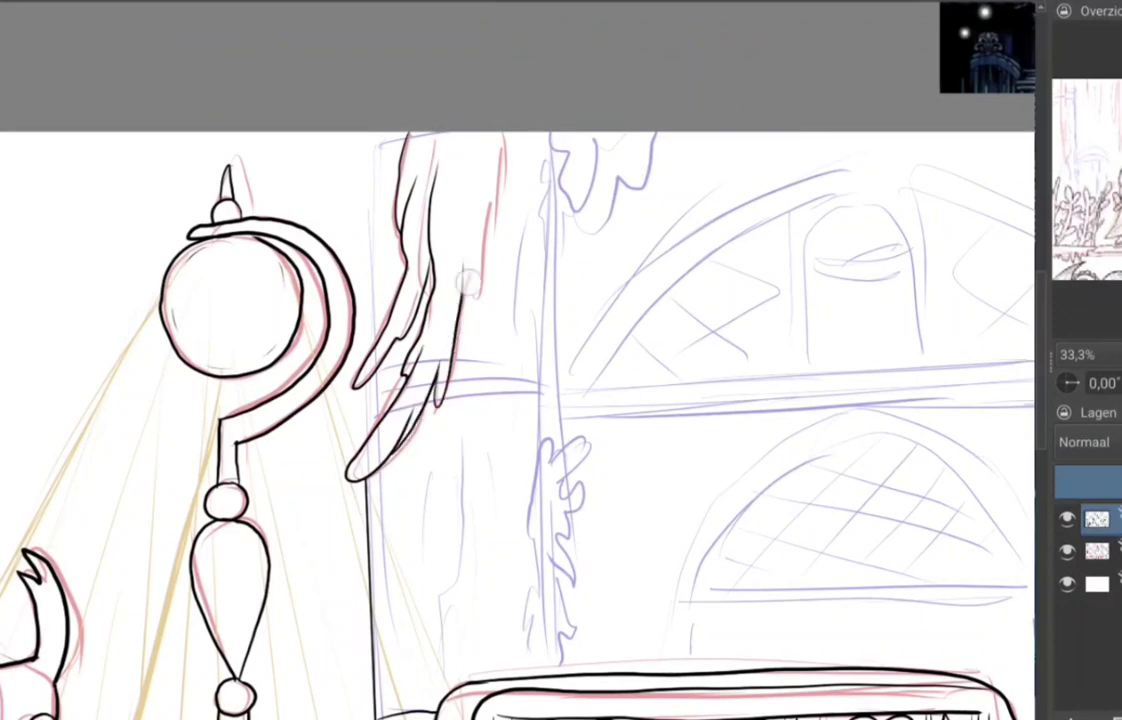
pyautogui.moveTo(510, 136); pyautogui.dragTo(474, 298)
pyautogui.moveTo(362, 135); pyautogui.dragTo(368, 397)
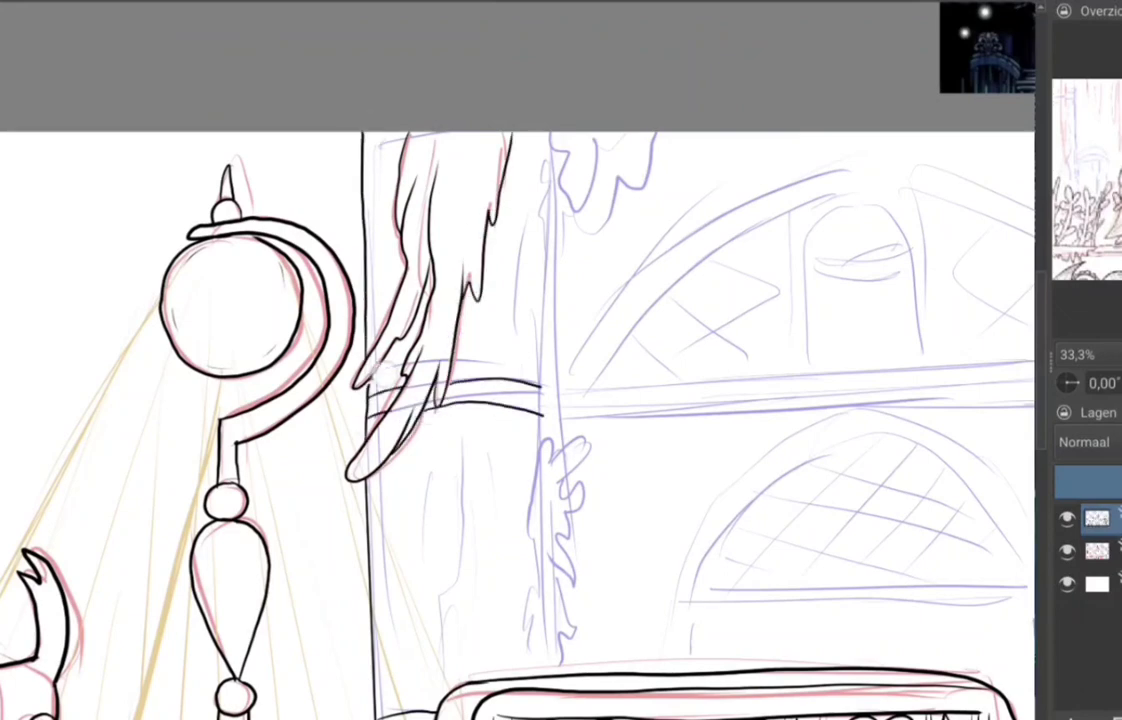
pyautogui.moveTo(548, 440); pyautogui.dragTo(548, 135)
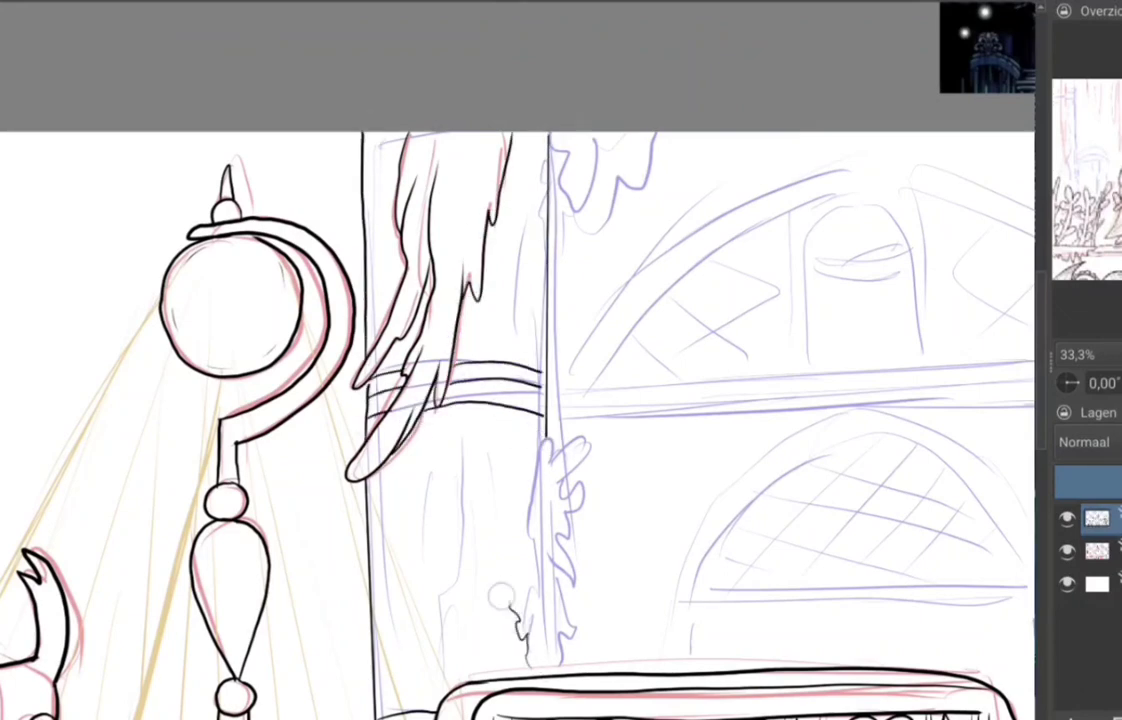
pyautogui.moveTo(545, 438)
pyautogui.mouseDown()
pyautogui.moveTo(520, 640)
pyautogui.moveTo(563, 666)
pyautogui.mouseUp()
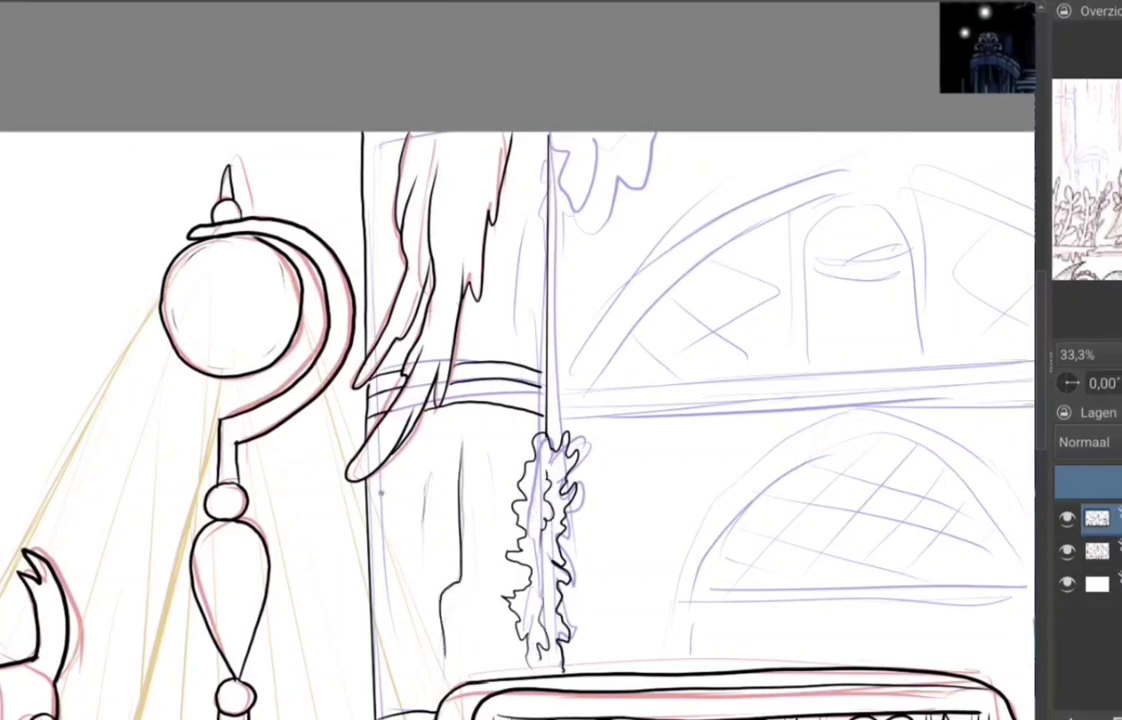
# Step: Ink the top of the pillar and the outline of the right-hand bush
pyautogui.moveTo(560, 135); pyautogui.dragTo(570, 230)
pyautogui.moveTo(600, 400); pyautogui.dragTo(350, 257)
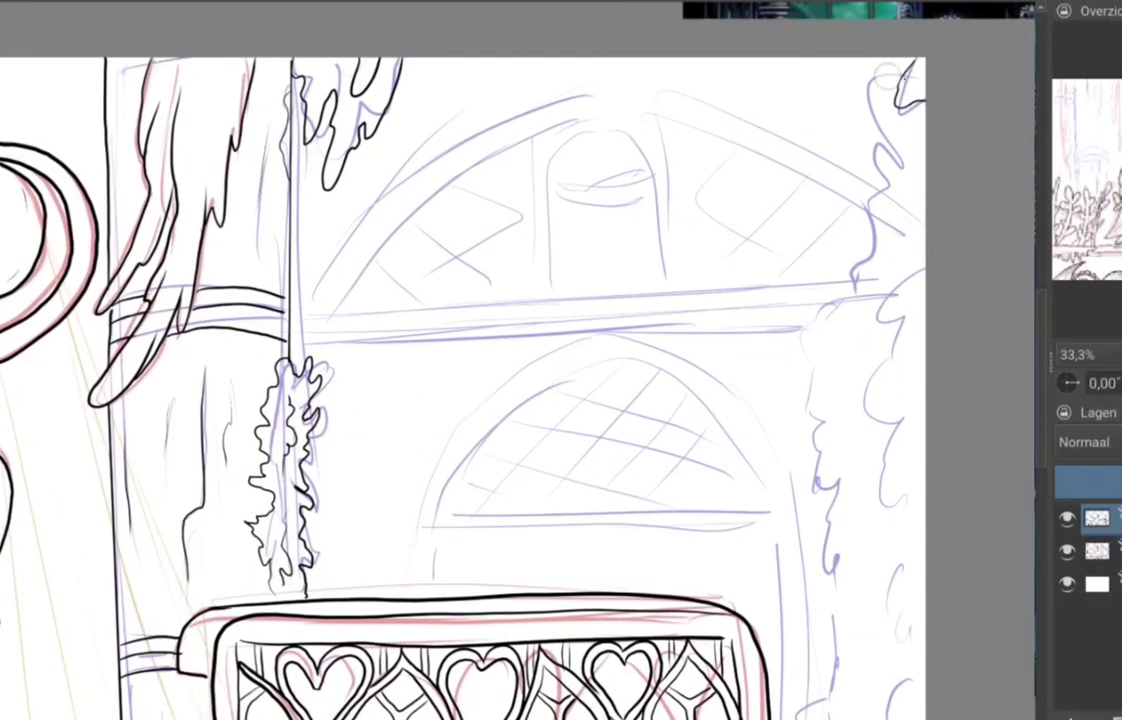
pyautogui.moveTo(790, 55); pyautogui.dragTo(710, 340)
pyautogui.moveTo(600, 400); pyautogui.dragTo(454, 295)
pyautogui.moveTo(628, 224); pyautogui.dragTo(590, 360)
pyautogui.moveTo(703, 397); pyautogui.dragTo(647, 604)
pyautogui.moveTo(647, 604)
pyautogui.mouseDown()
pyautogui.moveTo(495, 419)
pyautogui.moveTo(1020, 360)
pyautogui.mouseUp()
pyautogui.moveTo(900, 200); pyautogui.dragTo(486, 380)
pyautogui.moveTo(600, 400); pyautogui.dragTo(590, 226)
pyautogui.moveTo(590, 288)
pyautogui.mouseDown()
pyautogui.moveTo(610, 35)
pyautogui.moveTo(620, 225)
pyautogui.mouseUp()
pyautogui.moveTo(630, 120); pyautogui.dragTo(600, 210)
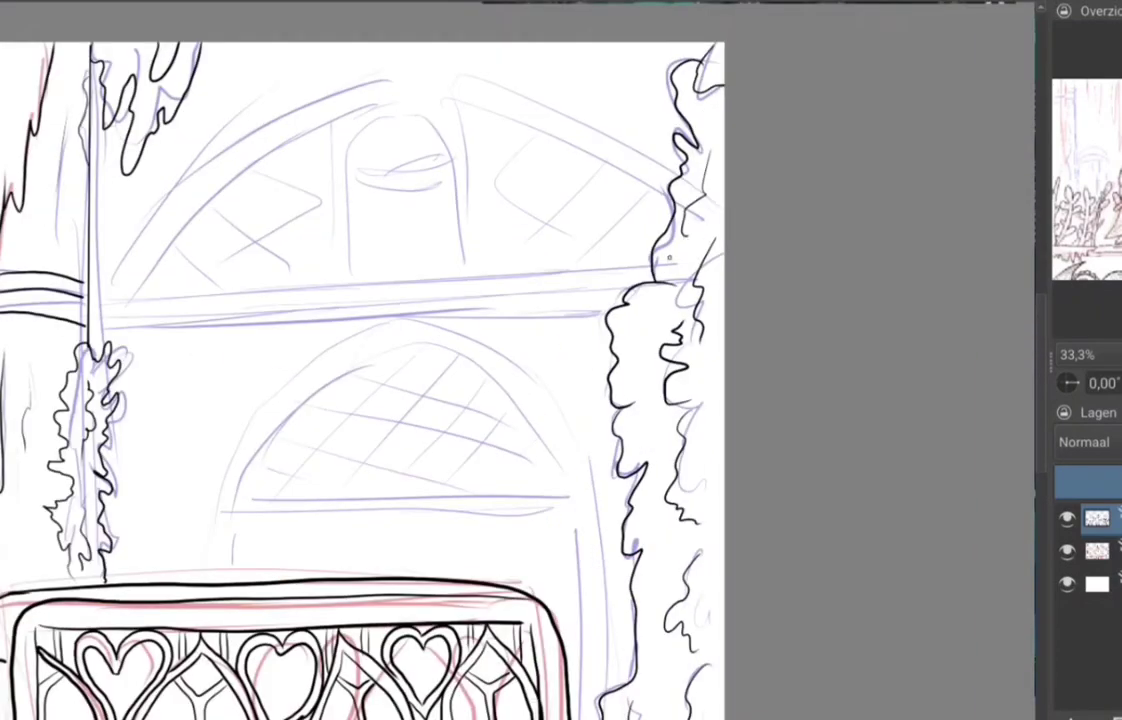
# Step: Ink the lower window's baseline and its double arch frame
pyautogui.moveTo(240, 510); pyautogui.dragTo(570, 505)
pyautogui.moveTo(238, 505); pyautogui.dragTo(570, 505)
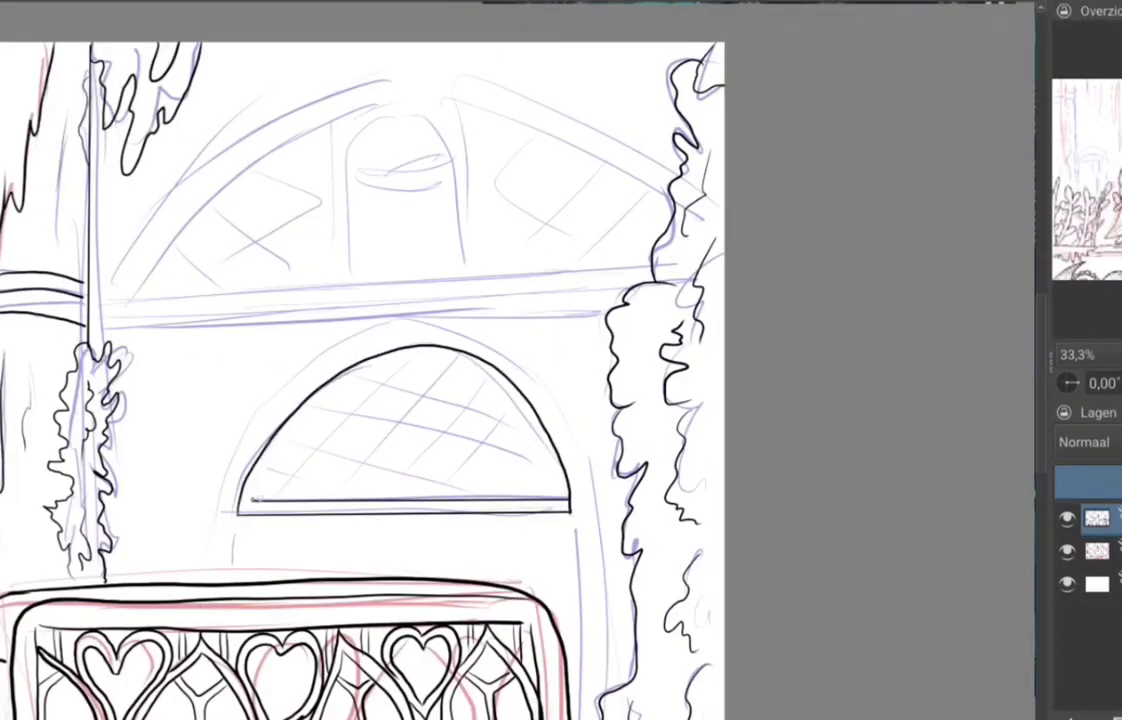
pyautogui.moveTo(392, 358); pyautogui.dragTo(256, 500)
pyautogui.moveTo(565, 557); pyautogui.dragTo(527, 412)
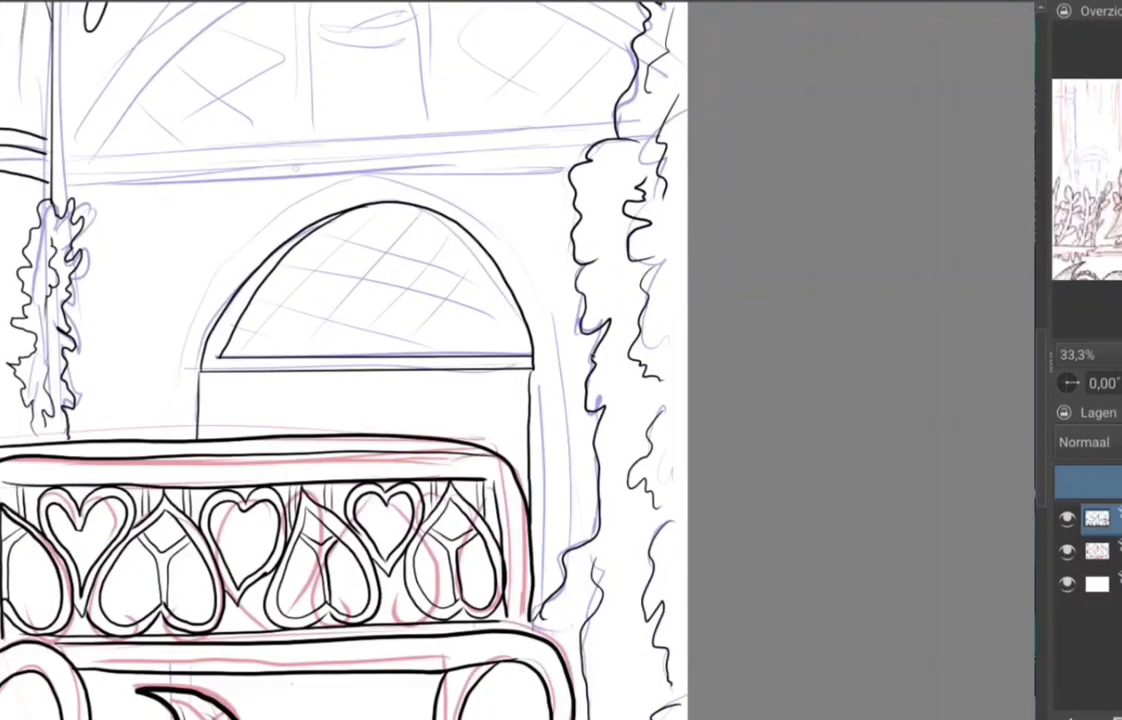
pyautogui.moveTo(290, 190); pyautogui.dragTo(180, 385)
pyautogui.moveTo(495, 224); pyautogui.dragTo(571, 538)
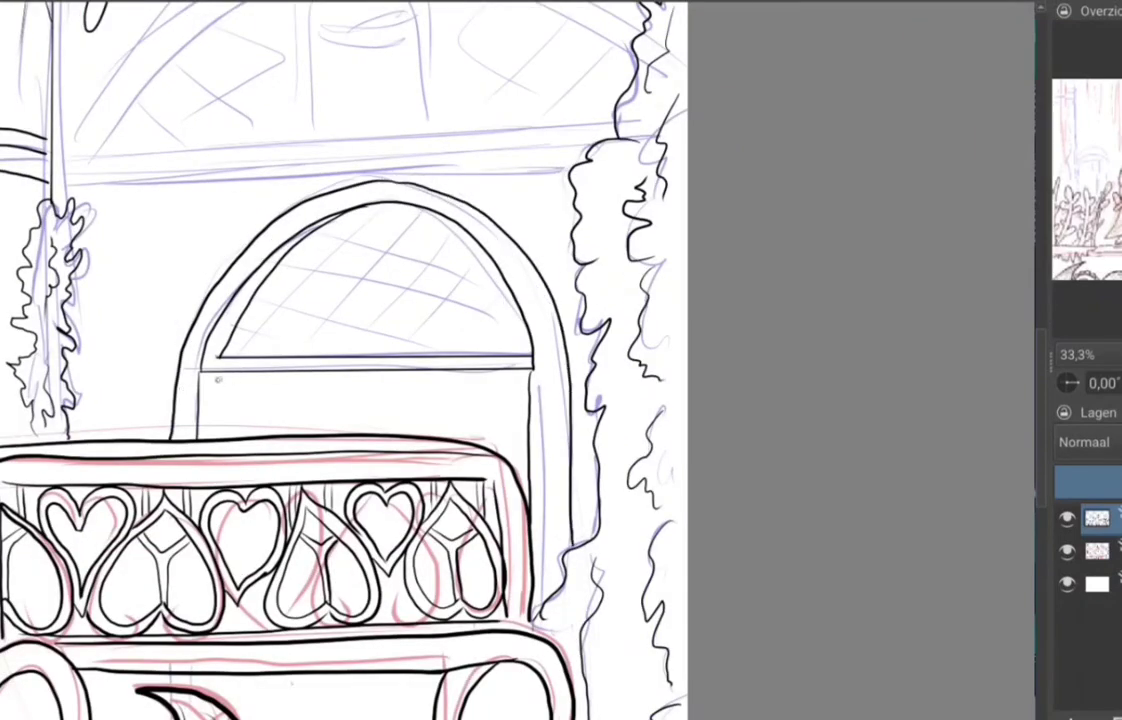
# Step: Crosshatch the window with two sets of diagonal lattice lines, then line the ledge above
pyautogui.moveTo(525, 300); pyautogui.dragTo(470, 355)
pyautogui.moveTo(500, 258); pyautogui.dragTo(418, 351)
pyautogui.moveTo(470, 225); pyautogui.dragTo(365, 355)
pyautogui.moveTo(440, 210); pyautogui.dragTo(312, 355)
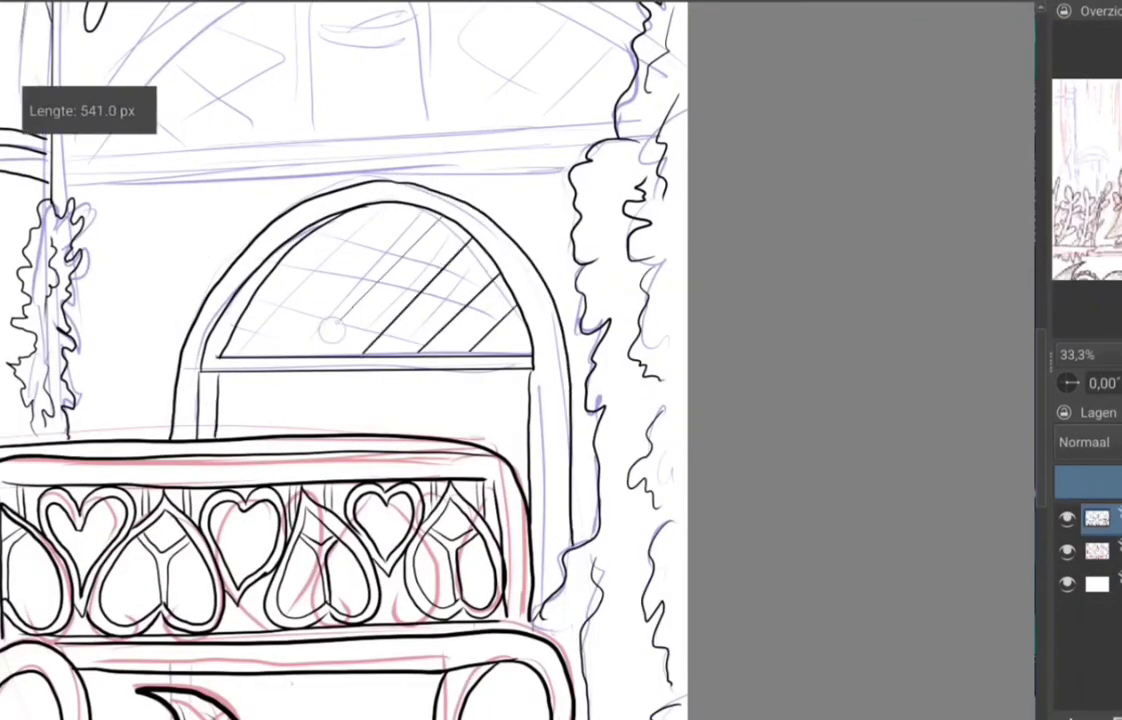
pyautogui.moveTo(390, 205); pyautogui.dragTo(265, 355)
pyautogui.moveTo(345, 215)
pyautogui.mouseDown()
pyautogui.moveTo(237, 295)
pyautogui.moveTo(272, 352)
pyautogui.mouseUp()
pyautogui.moveTo(268, 262); pyautogui.dragTo(330, 352)
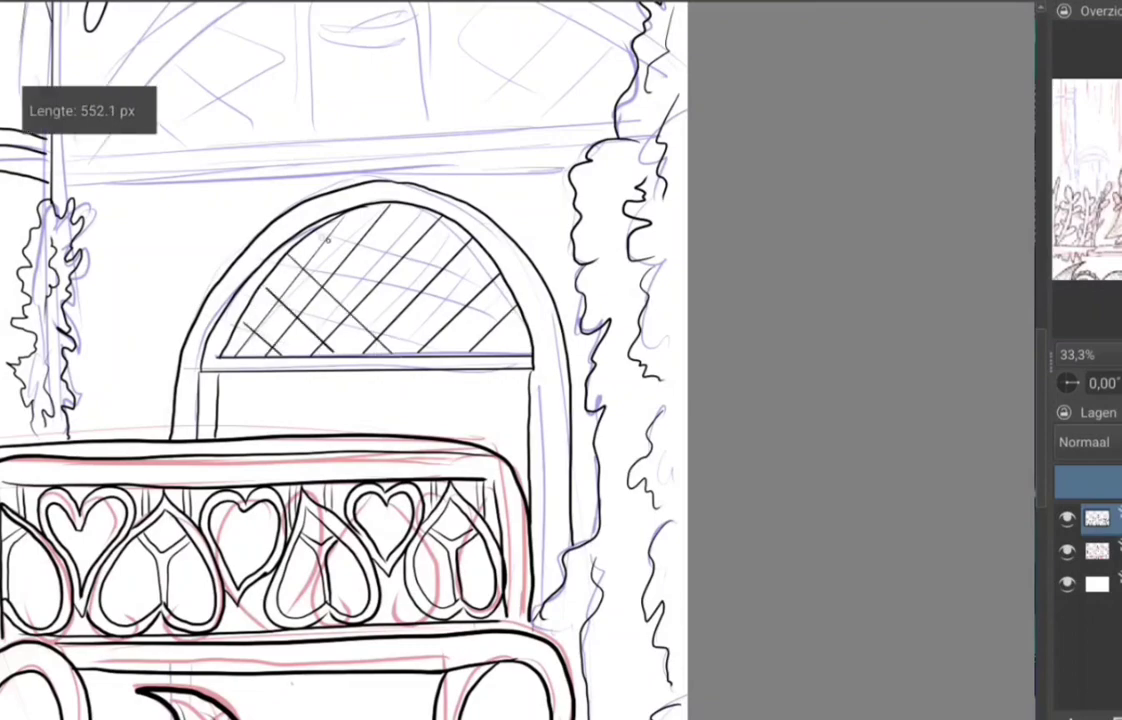
pyautogui.moveTo(300, 230); pyautogui.dragTo(380, 340)
pyautogui.moveTo(330, 212)
pyautogui.mouseDown()
pyautogui.moveTo(430, 352)
pyautogui.moveTo(480, 350)
pyautogui.mouseUp()
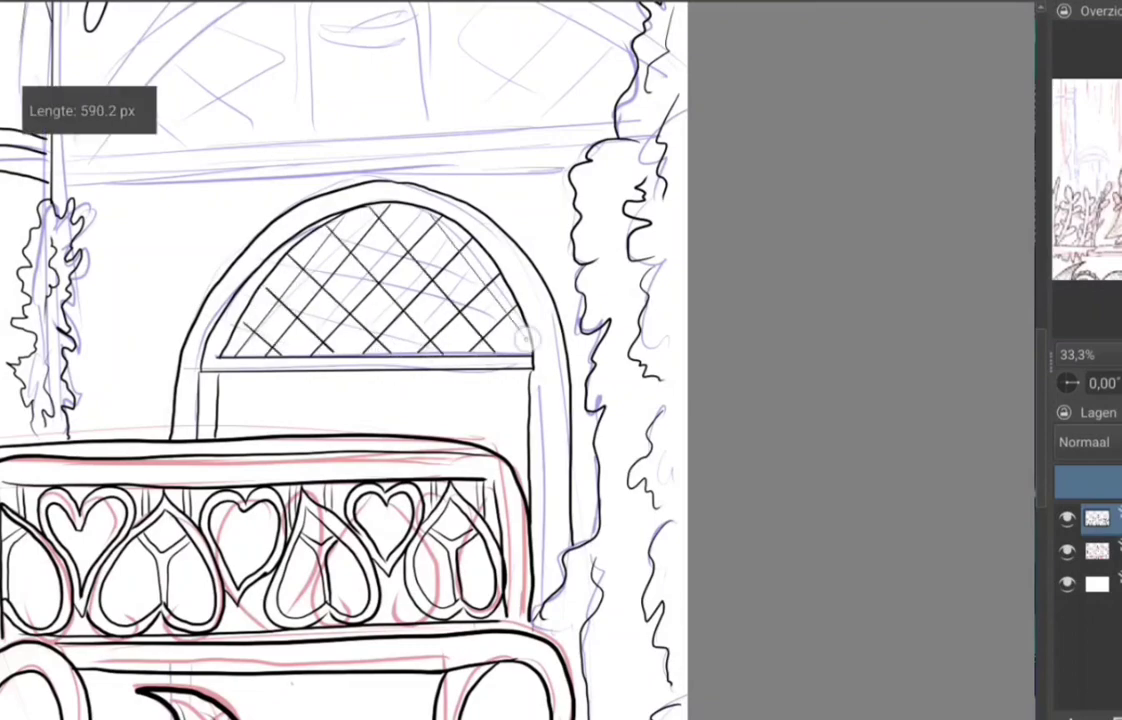
pyautogui.moveTo(395, 205); pyautogui.dragTo(527, 340)
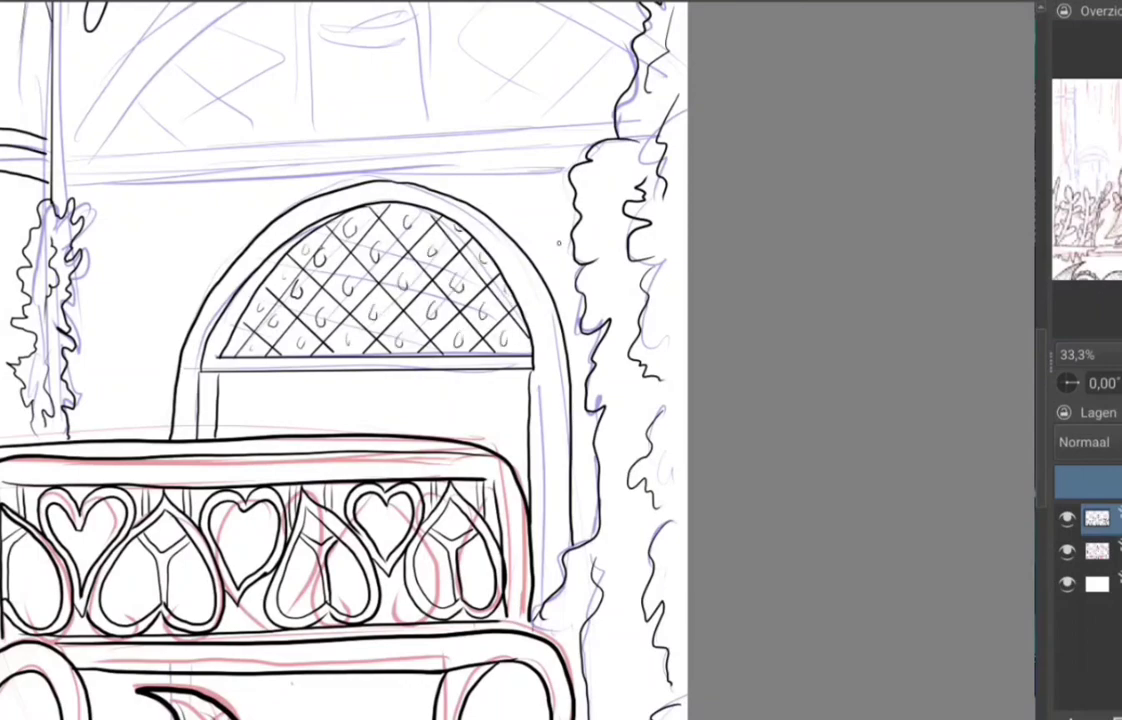
pyautogui.moveTo(400, 350); pyautogui.dragTo(565, 493)
pyautogui.moveTo(220, 305); pyautogui.dragTo(780, 277)
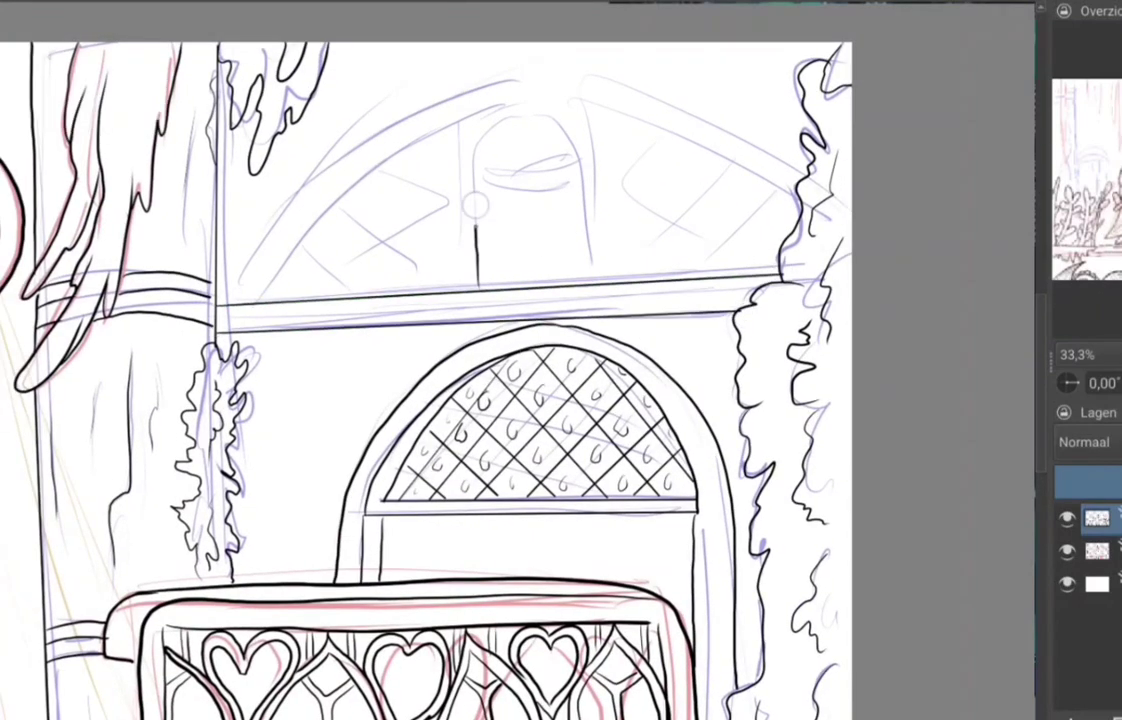
# Step: Ink the upper window's outer arch and the lattice in its left and right panes
pyautogui.moveTo(475, 205)
pyautogui.mouseDown()
pyautogui.moveTo(562, 280)
pyautogui.moveTo(482, 285)
pyautogui.mouseUp()
pyautogui.hotkey('ctrl', 'z')
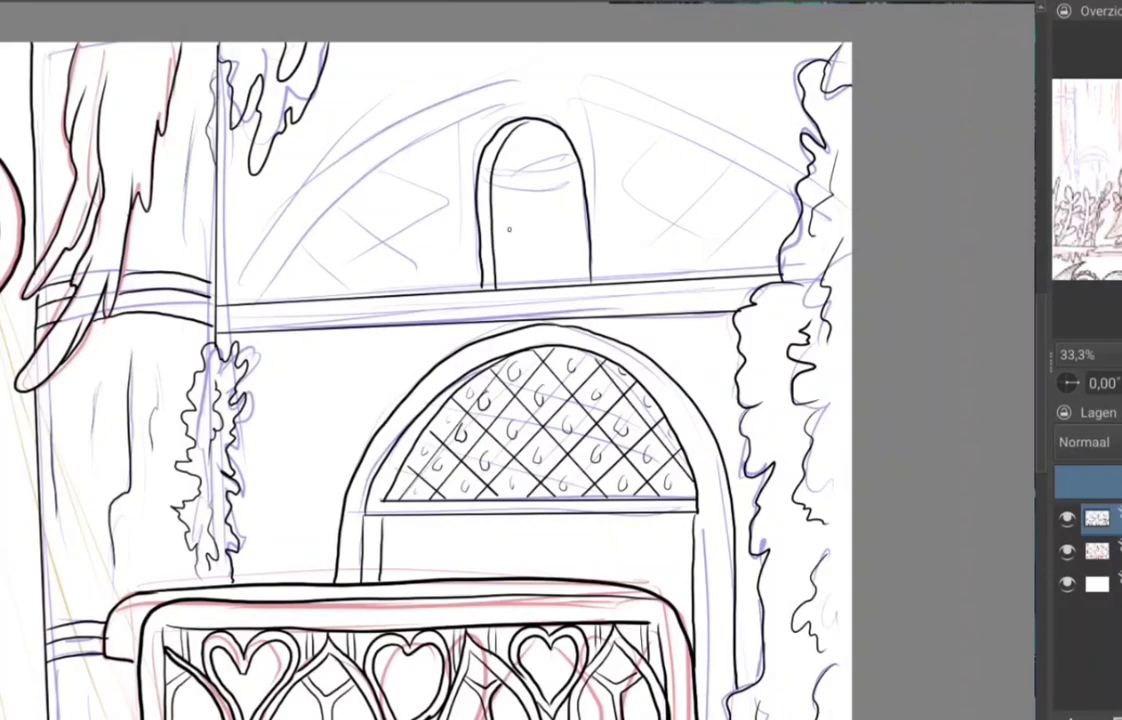
pyautogui.scroll(-3, 509, 230)
pyautogui.moveTo(591, 308); pyautogui.dragTo(496, 308)
pyautogui.scroll(3, 496, 308)
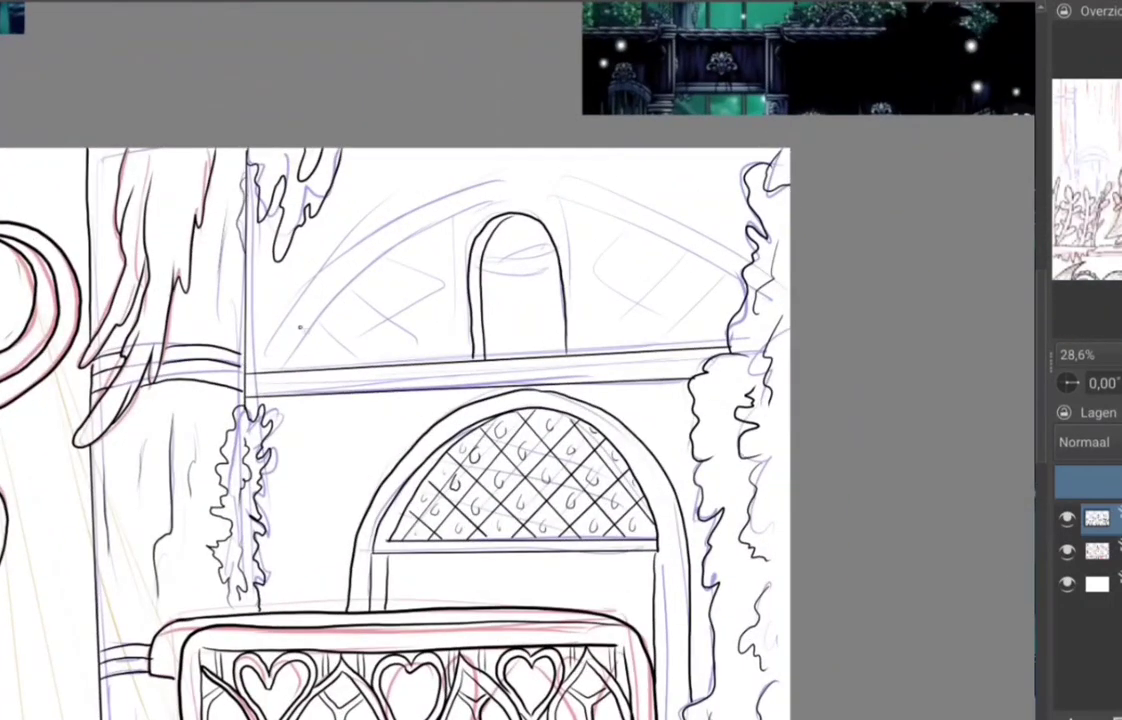
pyautogui.moveTo(472, 213)
pyautogui.mouseDown()
pyautogui.moveTo(292, 367)
pyautogui.moveTo(540, 177)
pyautogui.mouseUp()
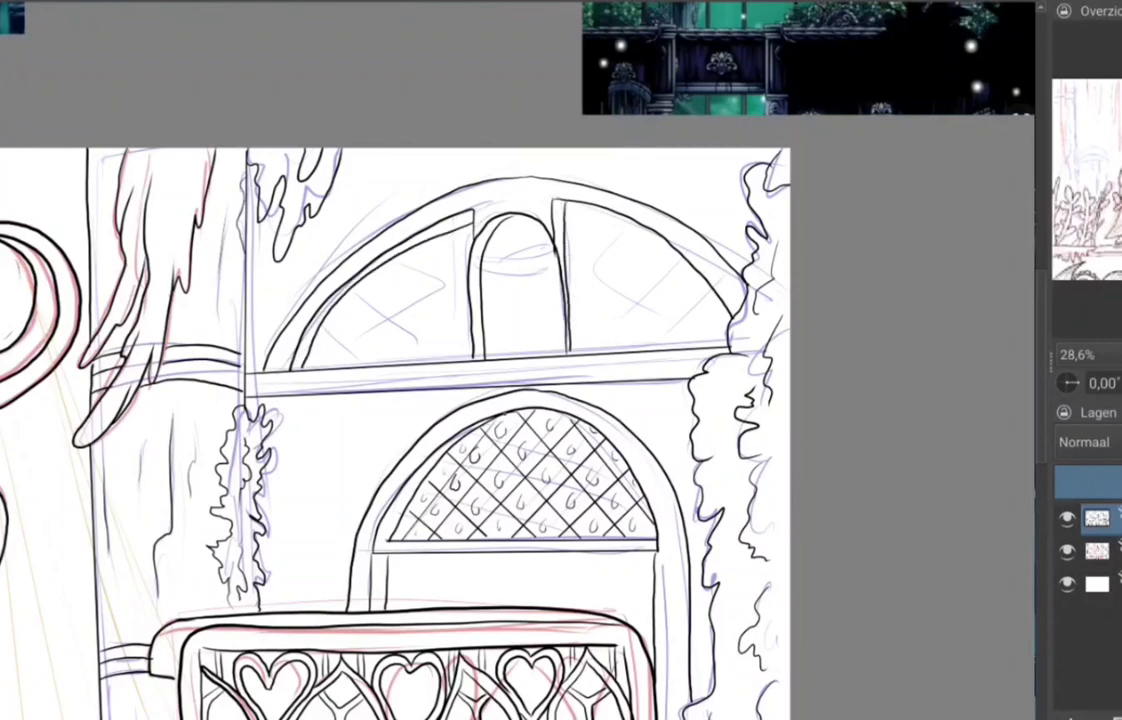
pyautogui.moveTo(283, 330)
pyautogui.mouseDown()
pyautogui.moveTo(347, 285)
pyautogui.moveTo(396, 215)
pyautogui.mouseUp()
pyautogui.moveTo(361, 259)
pyautogui.mouseDown()
pyautogui.moveTo(410, 220)
pyautogui.moveTo(414, 321)
pyautogui.mouseUp()
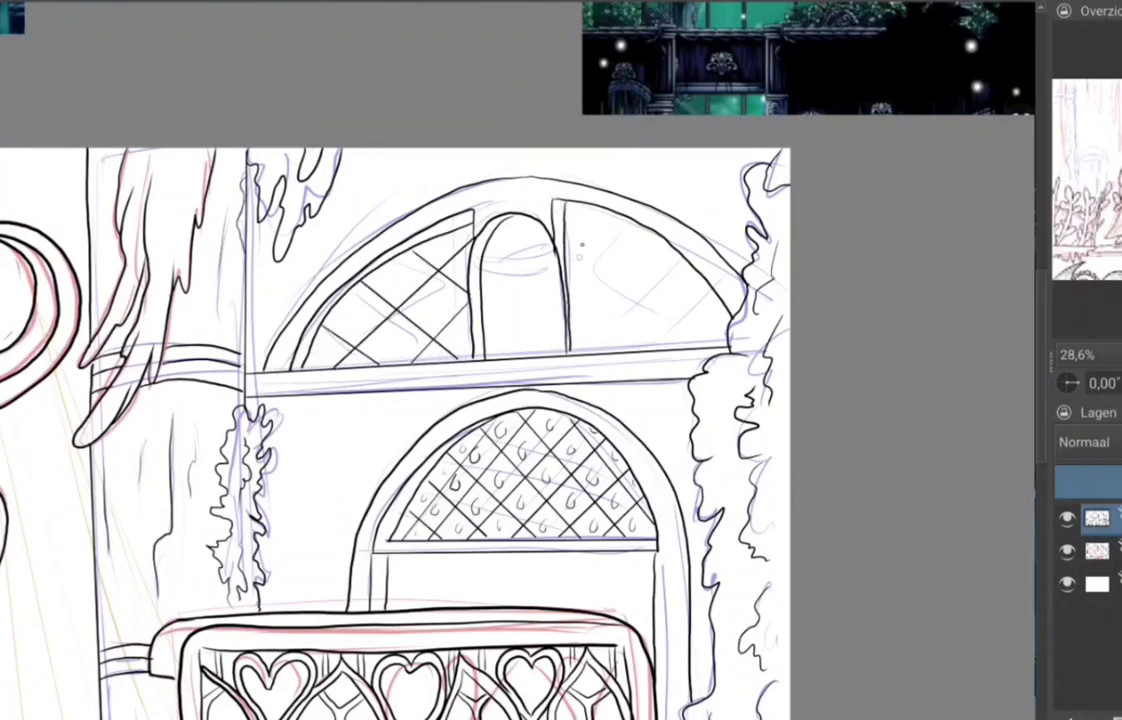
pyautogui.moveTo(580, 245)
pyautogui.mouseDown()
pyautogui.moveTo(610, 347)
pyautogui.moveTo(650, 350)
pyautogui.mouseUp()
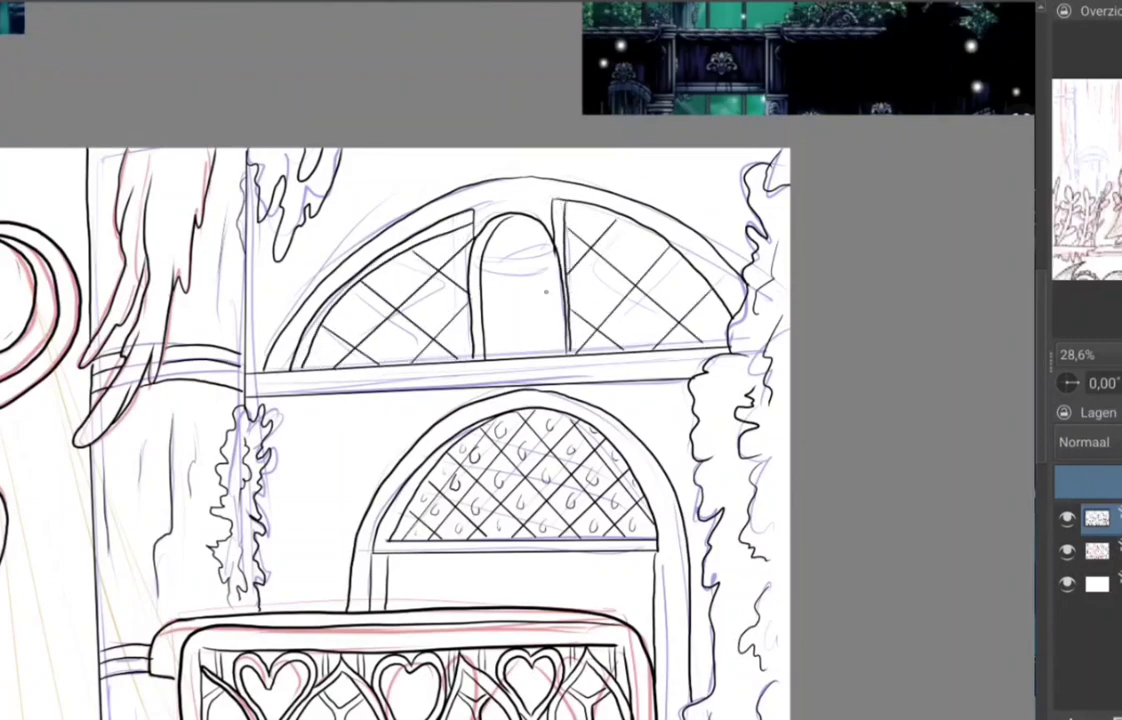
# Step: Ink the stalactites hanging from the top and the rings around the left pillar
pyautogui.scroll(-5, 255, 289)
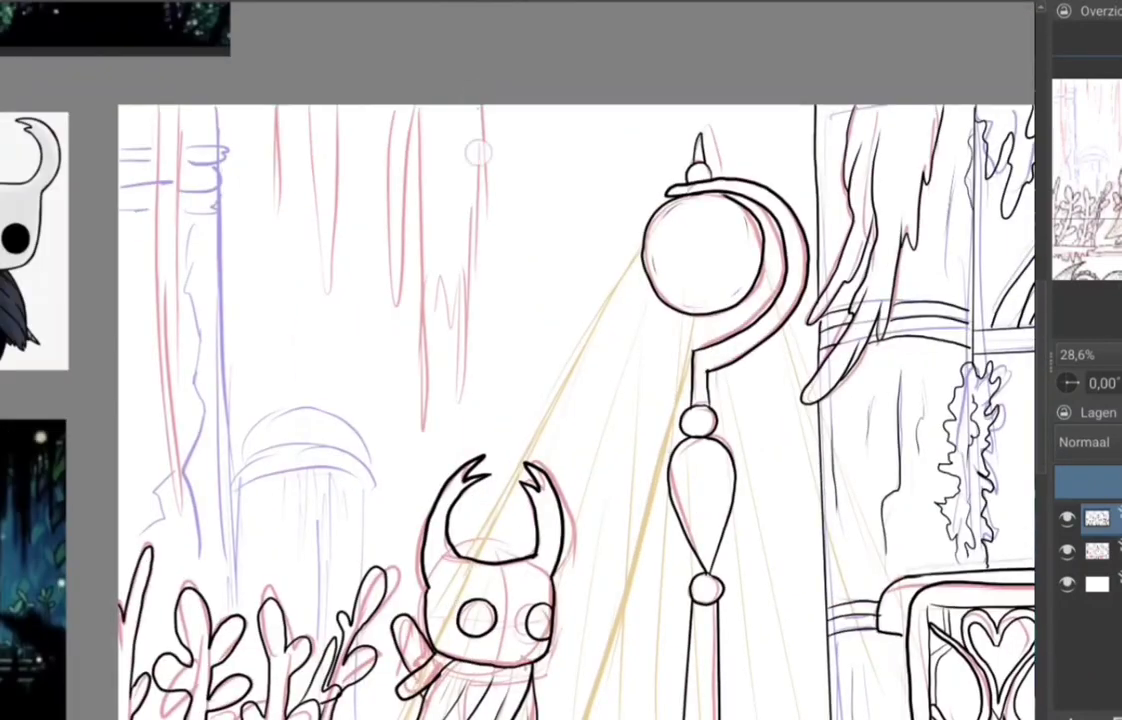
pyautogui.moveTo(420, 100)
pyautogui.mouseDown()
pyautogui.moveTo(413, 346)
pyautogui.moveTo(341, 103)
pyautogui.moveTo(300, 260)
pyautogui.mouseUp()
pyautogui.moveTo(160, 108)
pyautogui.mouseDown()
pyautogui.moveTo(175, 520)
pyautogui.moveTo(185, 108)
pyautogui.mouseUp()
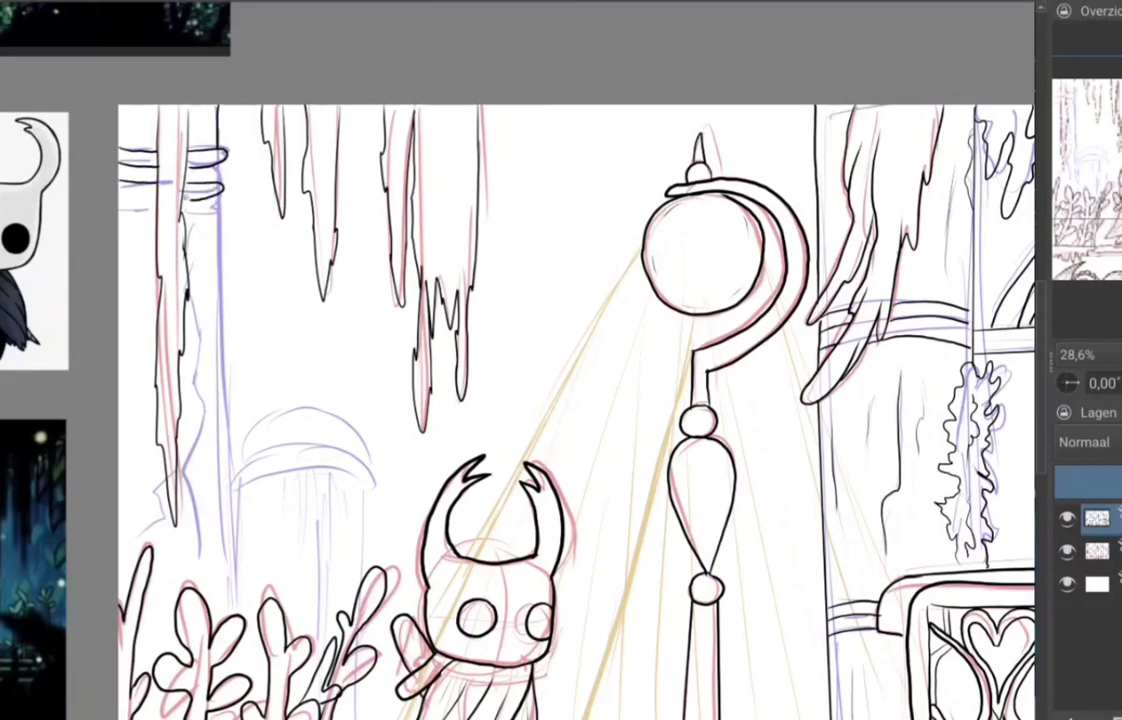
pyautogui.moveTo(105, 196)
pyautogui.mouseDown()
pyautogui.moveTo(205, 188)
pyautogui.moveTo(208, 540)
pyautogui.mouseUp()
pyautogui.moveTo(175, 222); pyautogui.dragTo(172, 484)
# Step: Ink the small background pillar's straight edge, arched top and drips beneath it
pyautogui.scroll(-5, 520, 360)
pyautogui.moveTo(333, 255); pyautogui.dragTo(333, 600)
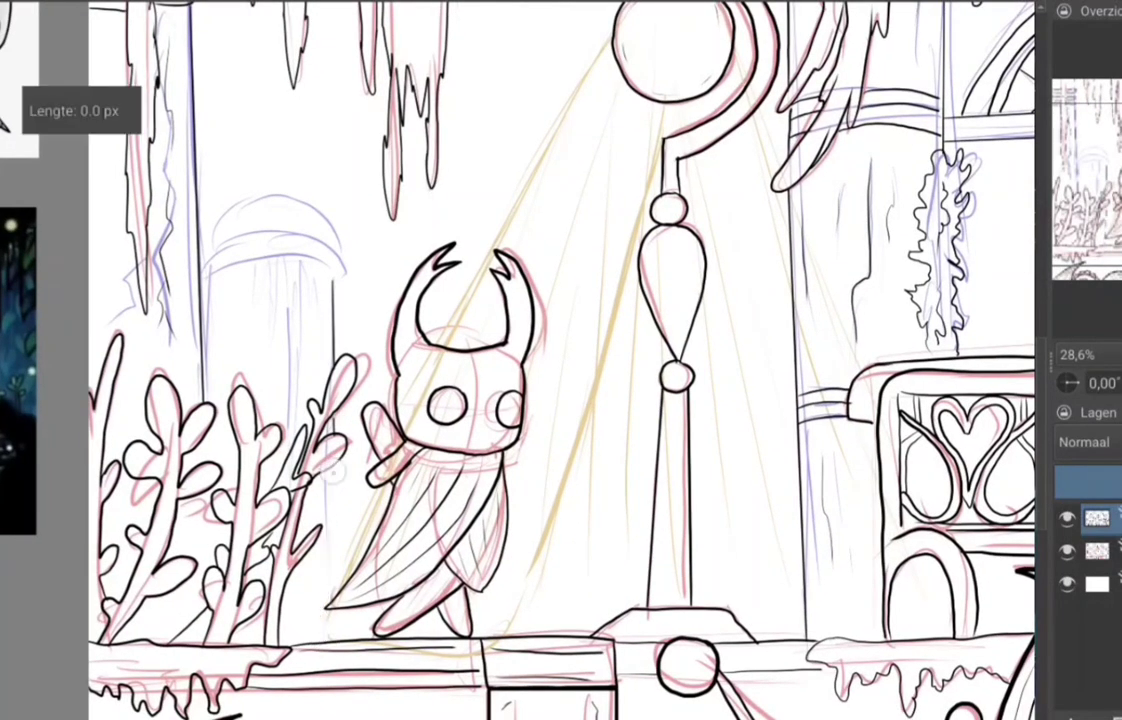
pyautogui.moveTo(342, 268)
pyautogui.mouseDown()
pyautogui.moveTo(208, 272)
pyautogui.moveTo(240, 300)
pyautogui.mouseUp()
pyautogui.moveTo(255, 262); pyautogui.dragTo(260, 335)
pyautogui.moveTo(280, 258); pyautogui.dragTo(285, 310)
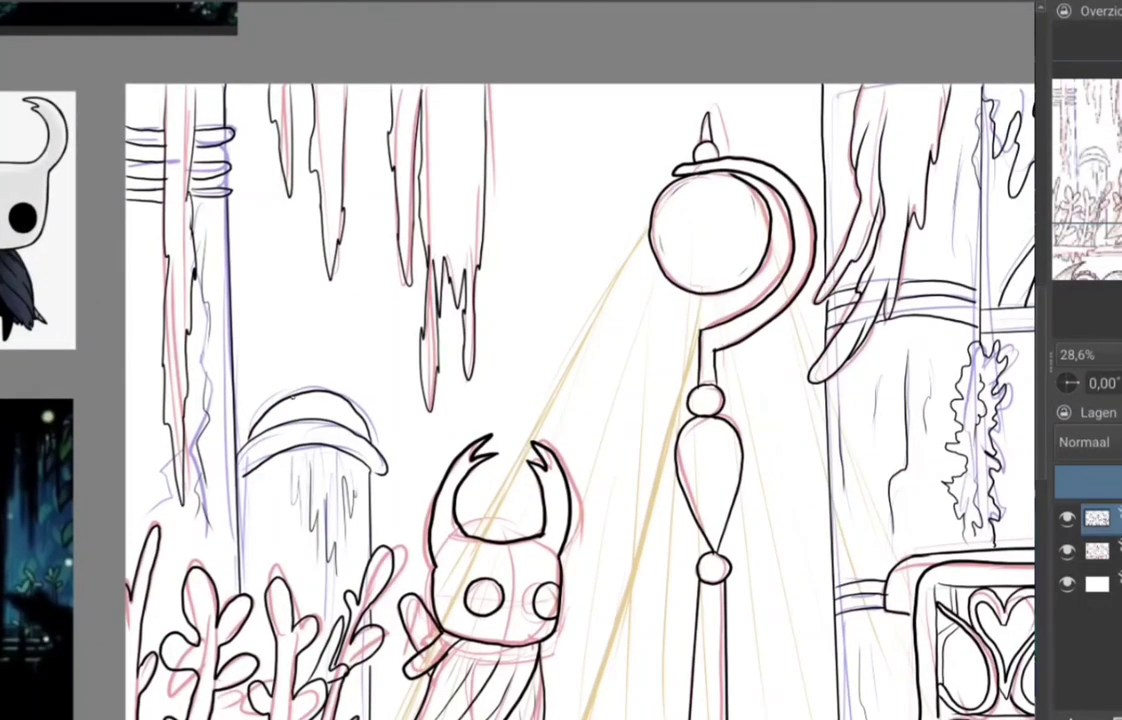
pyautogui.scroll(-3, 560, 400)
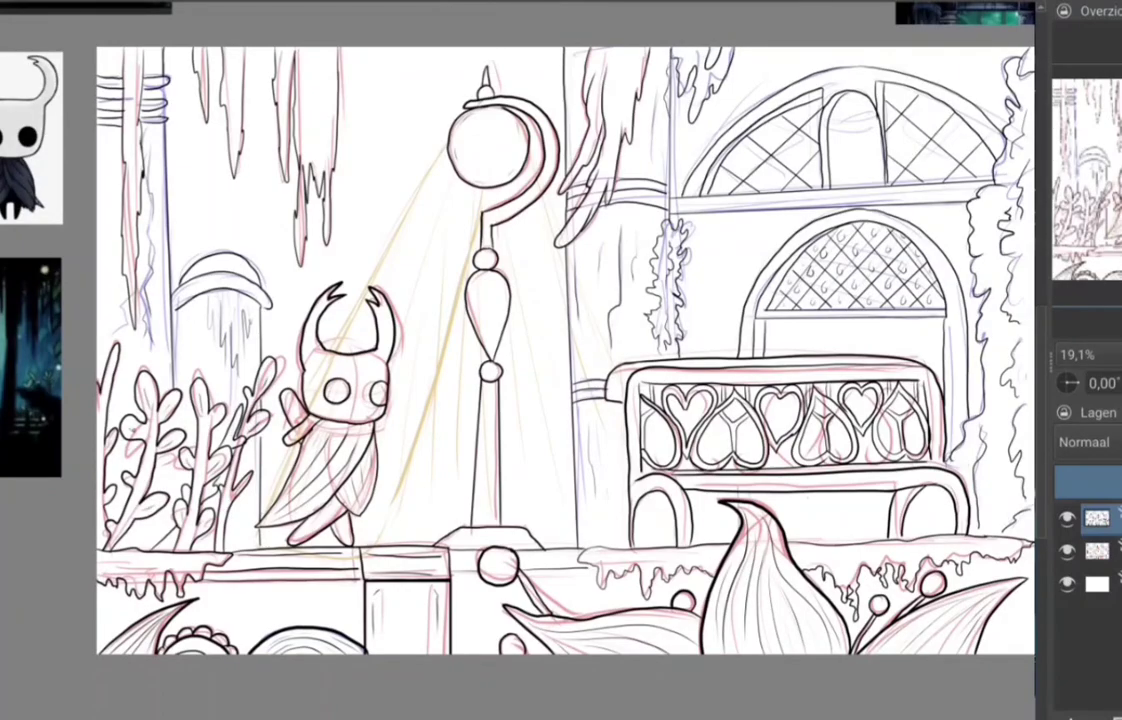
# Step: Hide the sketch layer and ink a grass tuft at the lamp post's base
pyautogui.click(1064, 551)
pyautogui.scroll(5, 600, 450)
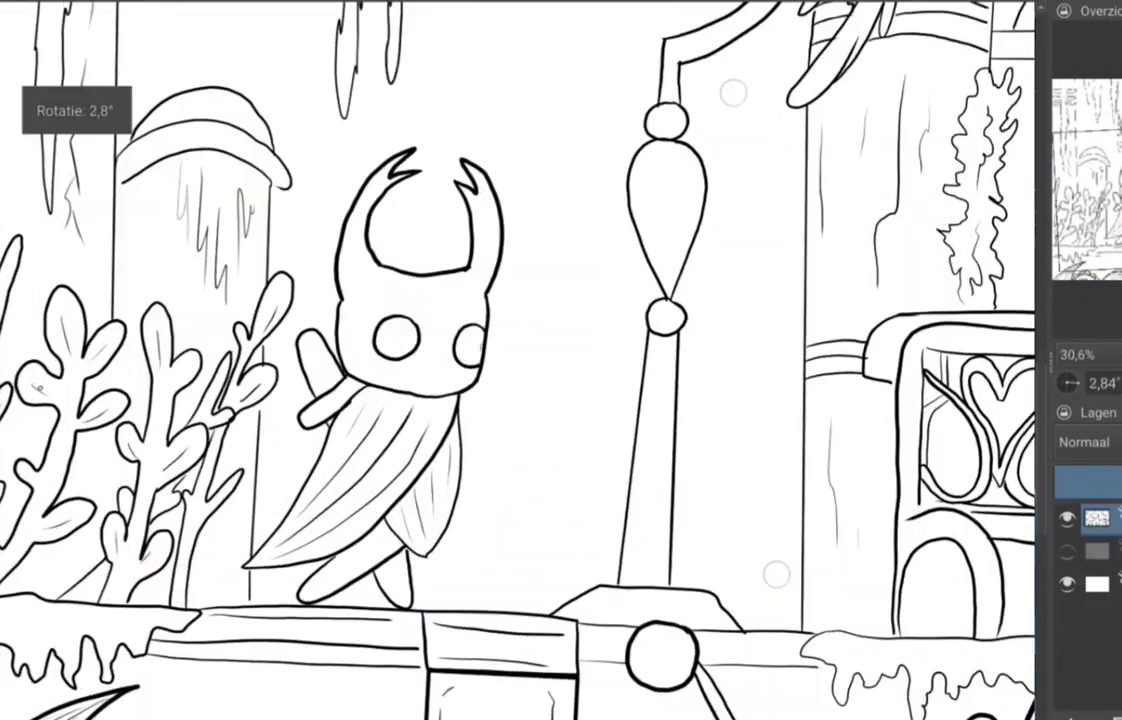
pyautogui.moveTo(600, 500); pyautogui.dragTo(150, 100)
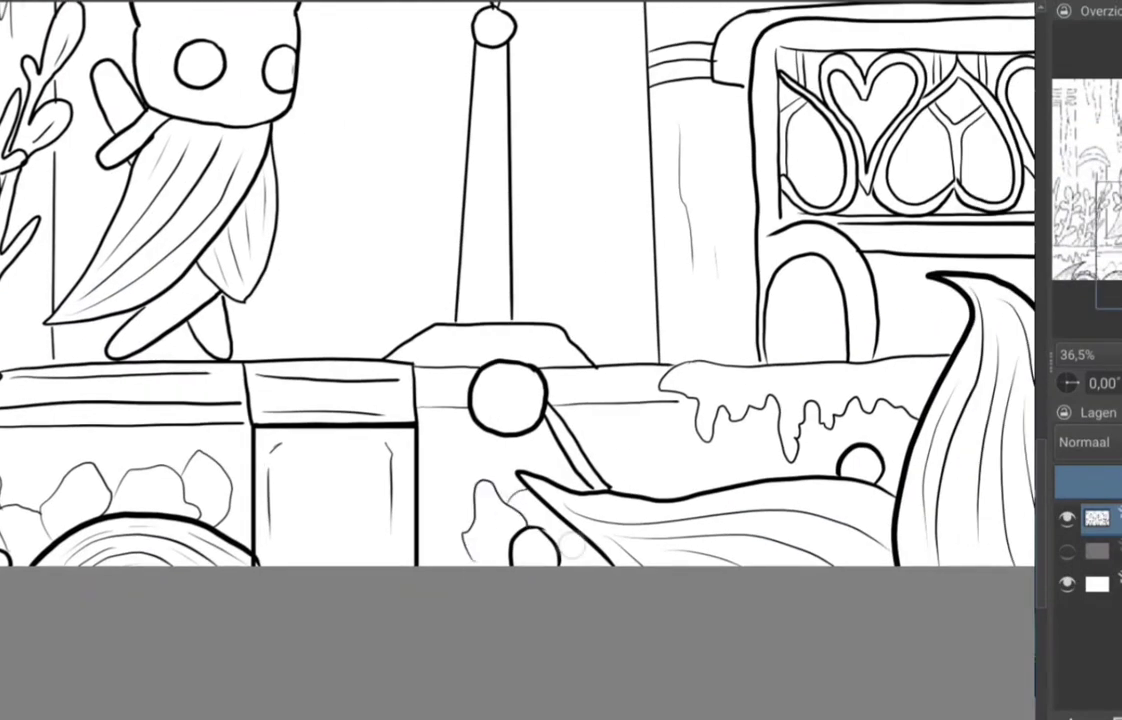
pyautogui.moveTo(560, 420); pyautogui.dragTo(552, 700)
pyautogui.moveTo(590, 590)
pyautogui.mouseDown()
pyautogui.moveTo(596, 405)
pyautogui.moveTo(632, 517)
pyautogui.mouseUp()
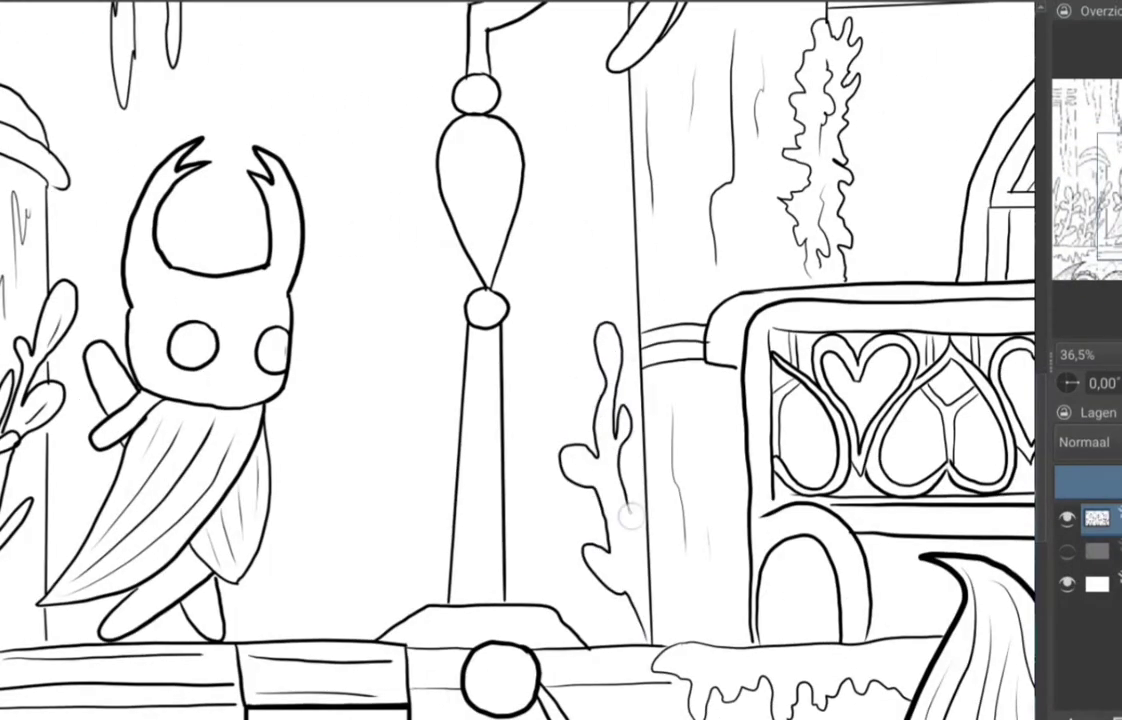
# Step: Pan around to review the plants, icicles, lamp top, bench and arched window
pyautogui.moveTo(443, 281); pyautogui.dragTo(505, 278)
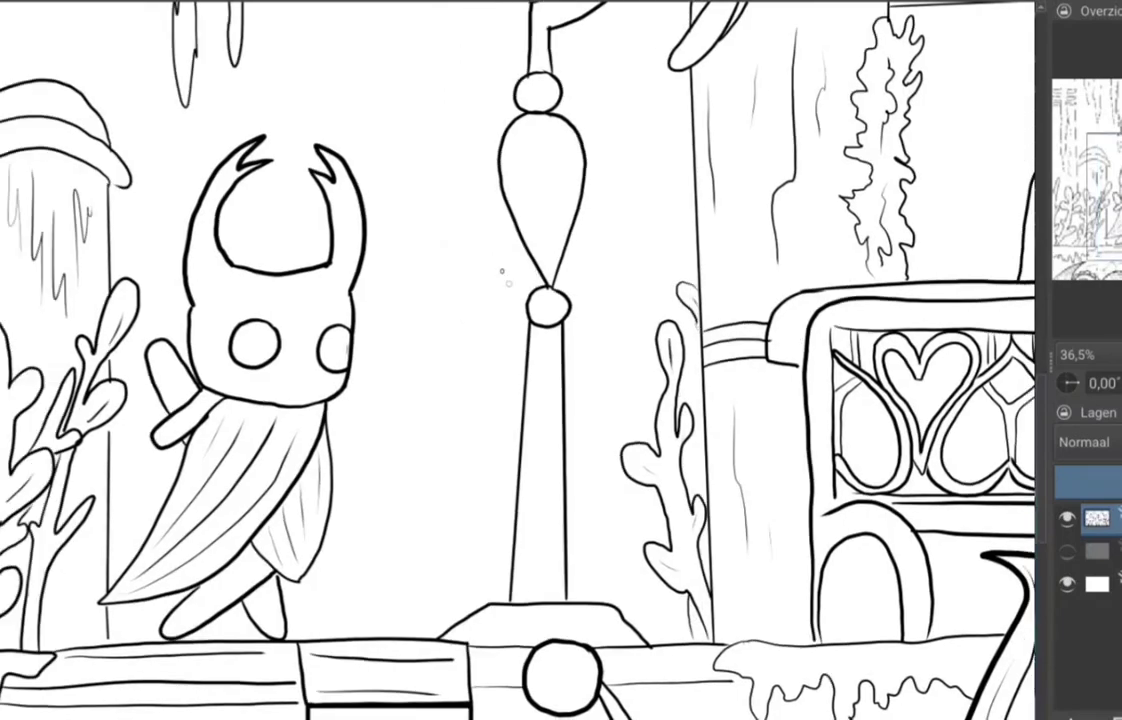
pyautogui.moveTo(576, 484); pyautogui.dragTo(845, 392)
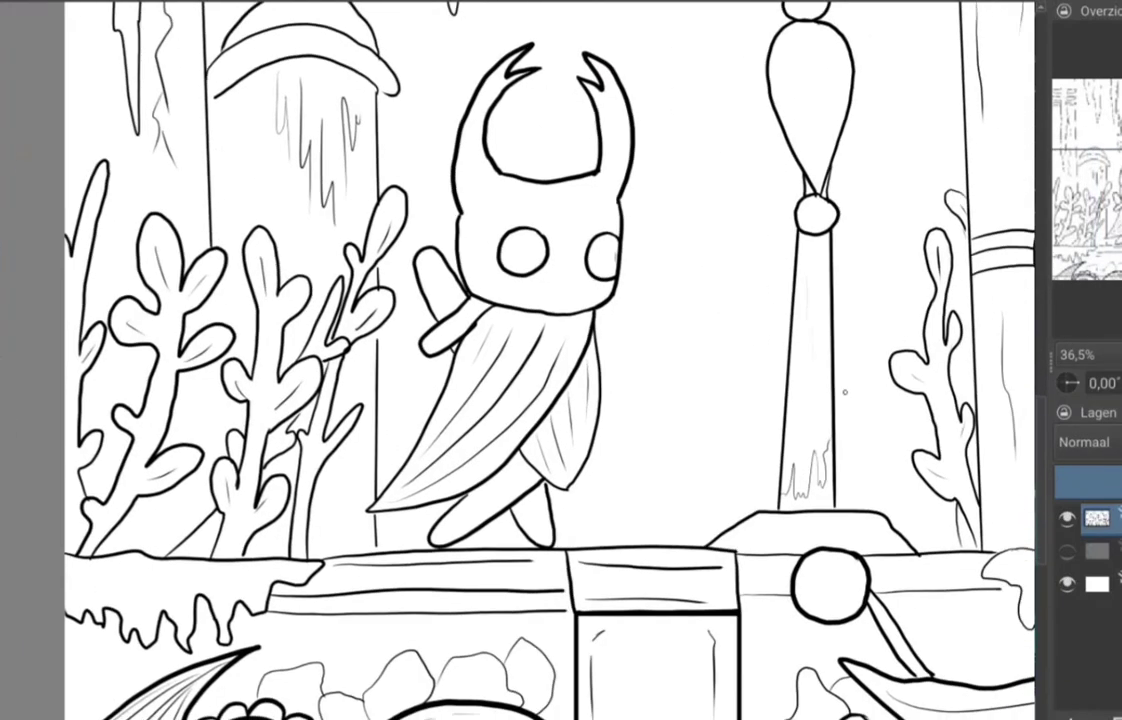
pyautogui.moveTo(573, 441)
pyautogui.mouseDown()
pyautogui.moveTo(905, 520)
pyautogui.moveTo(563, 296)
pyautogui.mouseUp()
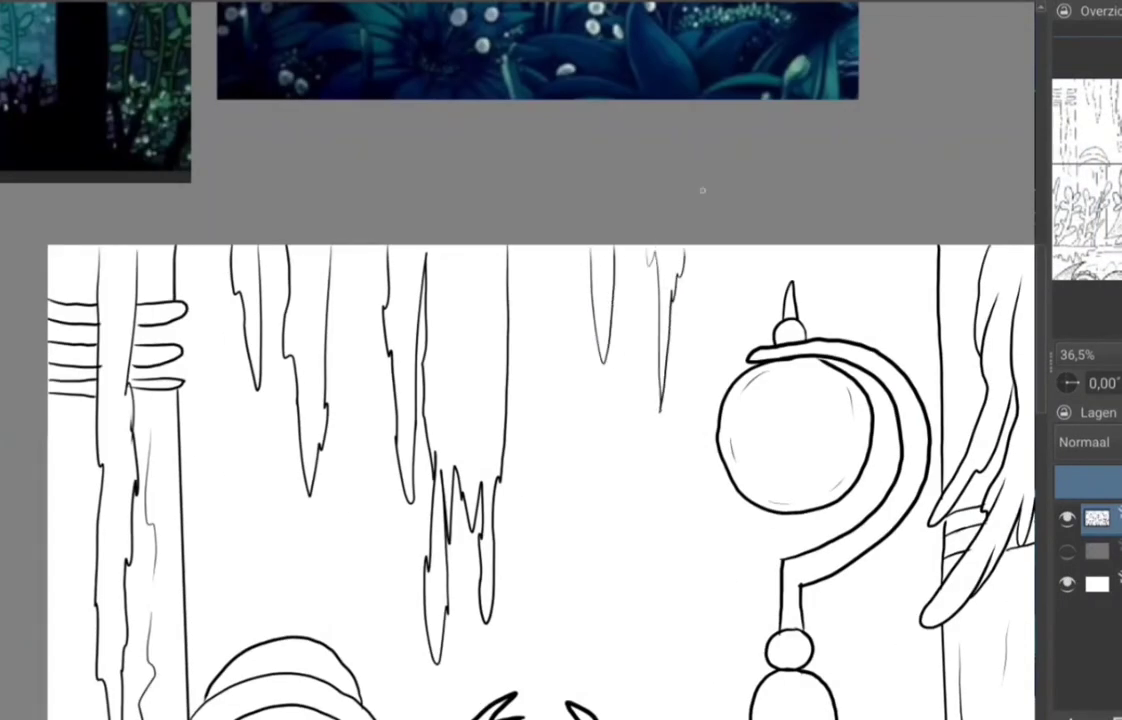
pyautogui.moveTo(701, 188)
pyautogui.mouseDown()
pyautogui.moveTo(727, 336)
pyautogui.moveTo(1000, 600)
pyautogui.mouseUp()
pyautogui.moveTo(700, 600); pyautogui.dragTo(900, 150)
pyautogui.moveTo(1000, 600); pyautogui.dragTo(740, 568)
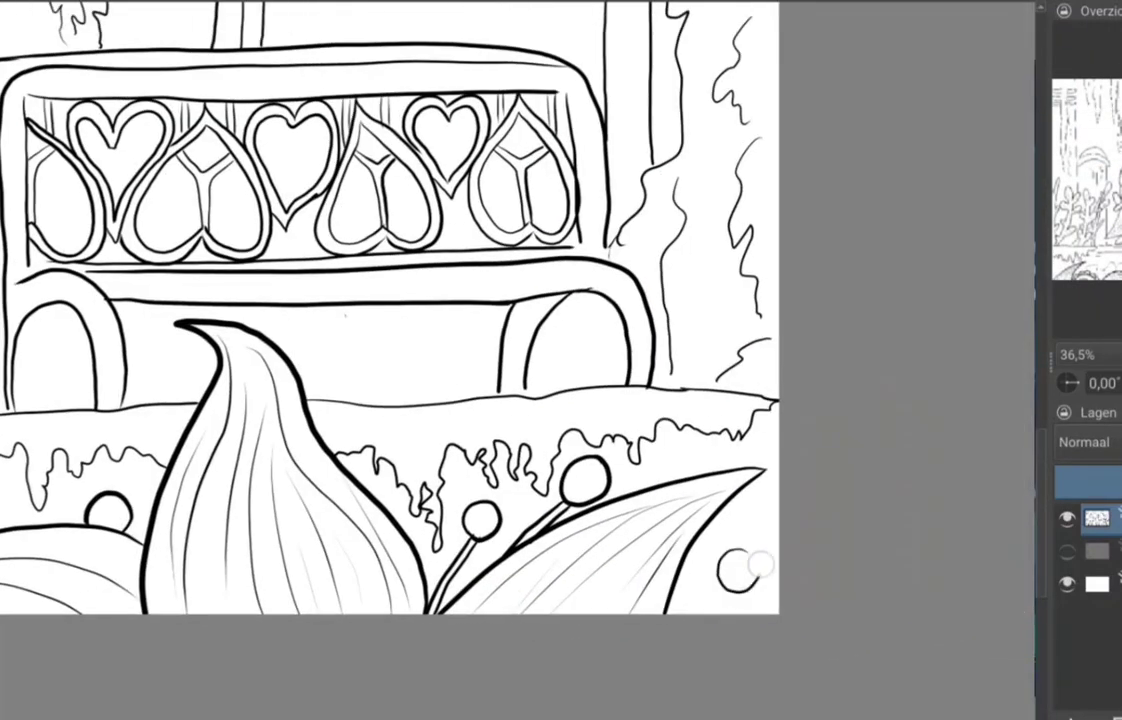
pyautogui.moveTo(400, 300); pyautogui.dragTo(650, 540)
pyautogui.moveTo(387, 658); pyautogui.dragTo(357, 563)
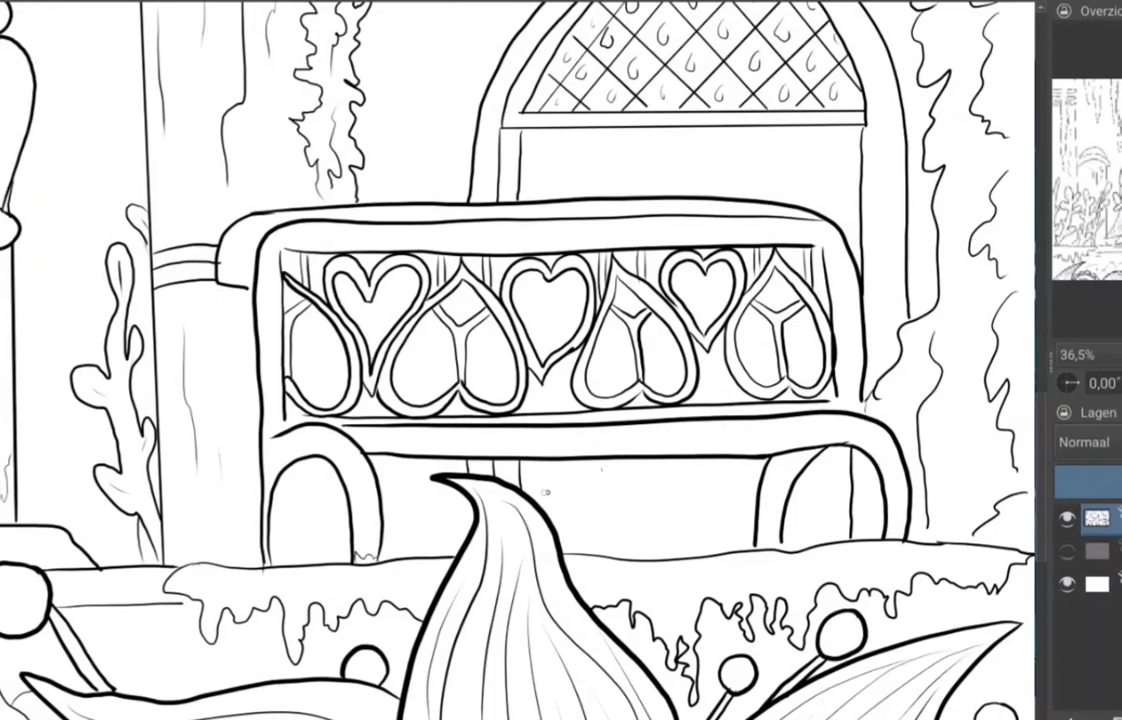
# Step: Ink a spiral curl on the ground at the lower left
pyautogui.moveTo(332, 369); pyautogui.dragTo(457, 484)
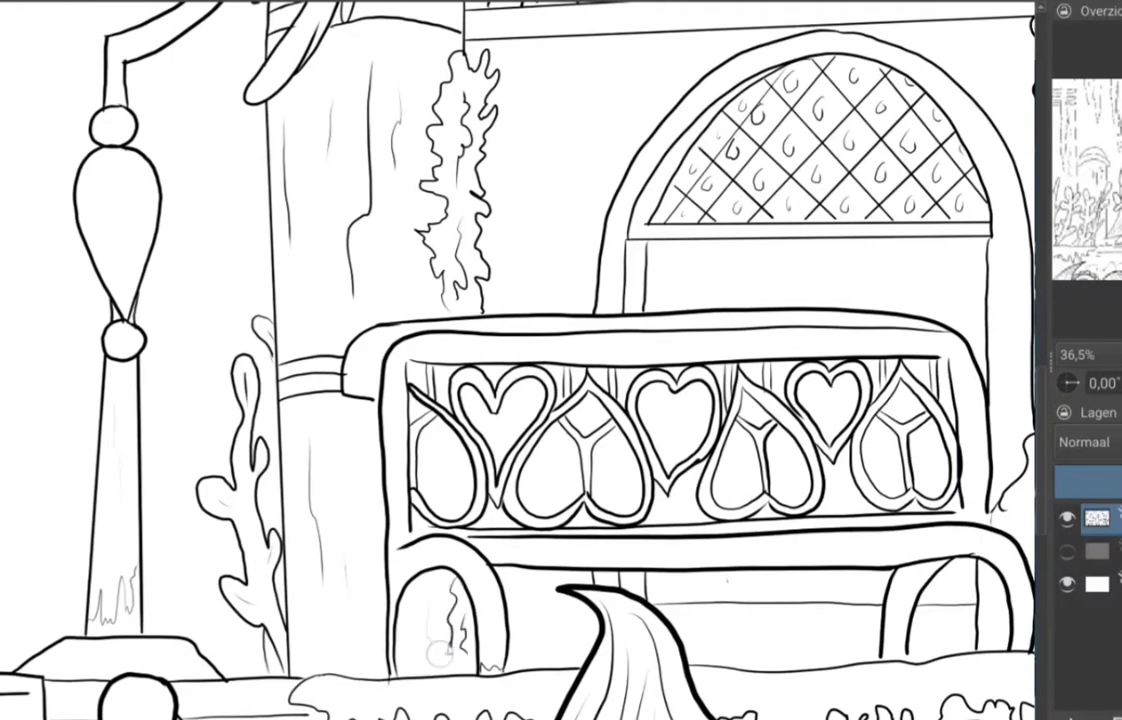
pyautogui.moveTo(500, 300); pyautogui.dragTo(400, 595)
pyautogui.moveTo(500, 300)
pyautogui.mouseDown()
pyautogui.moveTo(400, 418)
pyautogui.moveTo(455, 268)
pyautogui.mouseUp()
pyautogui.moveTo(67, 696); pyautogui.dragTo(247, 311)
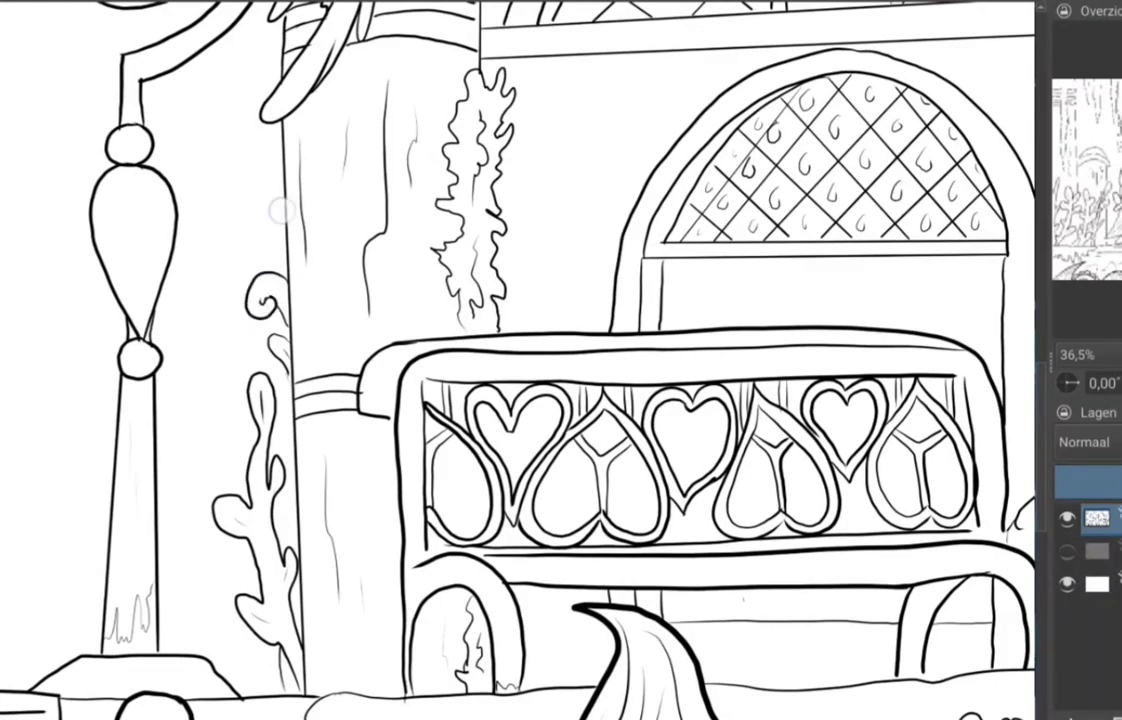
pyautogui.moveTo(282, 210); pyautogui.dragTo(223, 268)
pyautogui.moveTo(225, 266); pyautogui.dragTo(230, 298)
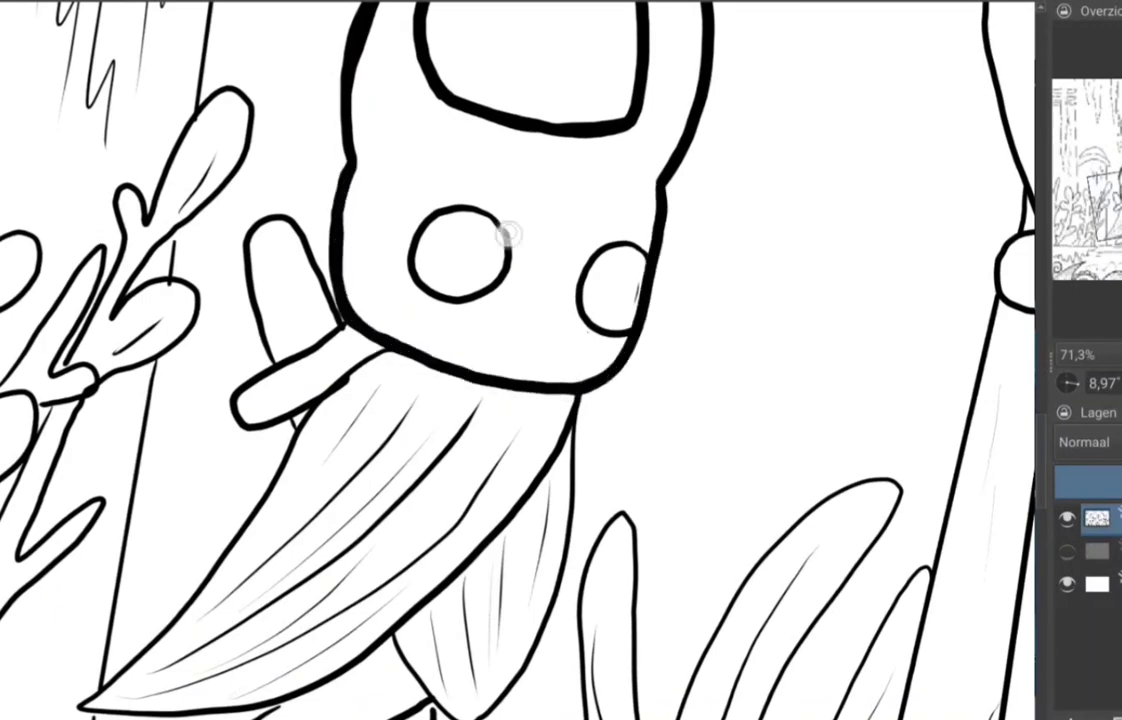
# Step: Retrace the knight's left eye, cloak's left and lower edges, fold line and foot in bolder strokes
pyautogui.moveTo(508, 233); pyautogui.dragTo(511, 230)
pyautogui.moveTo(300, 235); pyautogui.dragTo(57, 535)
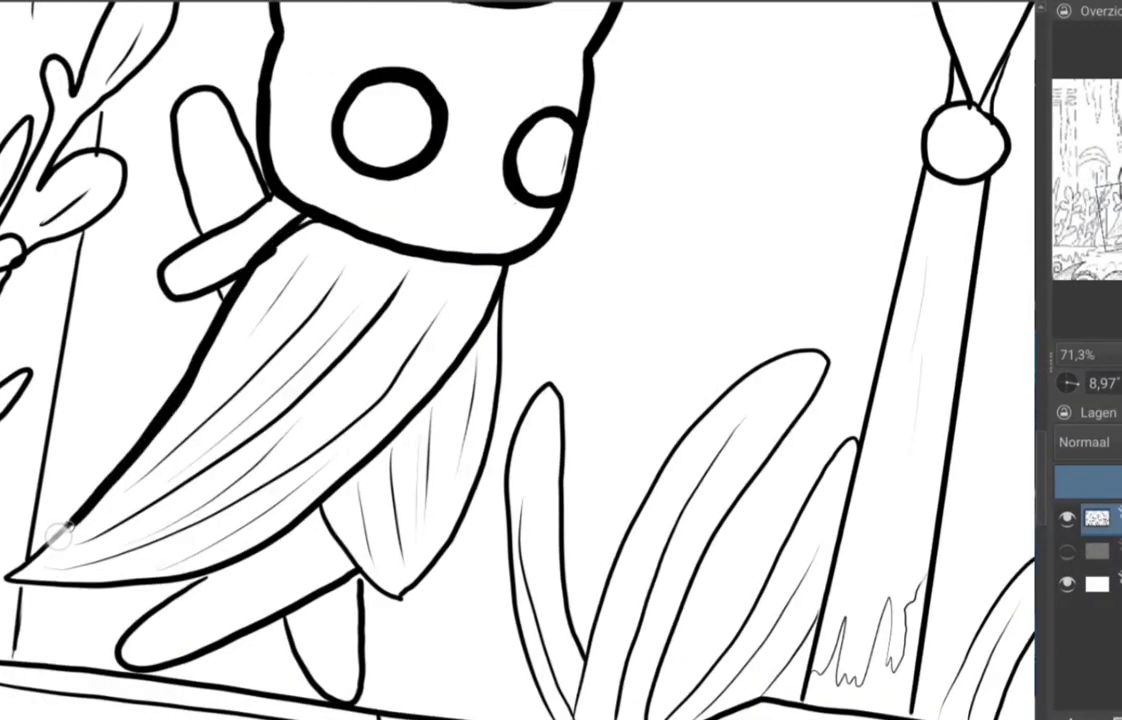
pyautogui.moveTo(420, 405); pyautogui.dragTo(12, 578)
pyautogui.moveTo(317, 503); pyautogui.dragTo(493, 312)
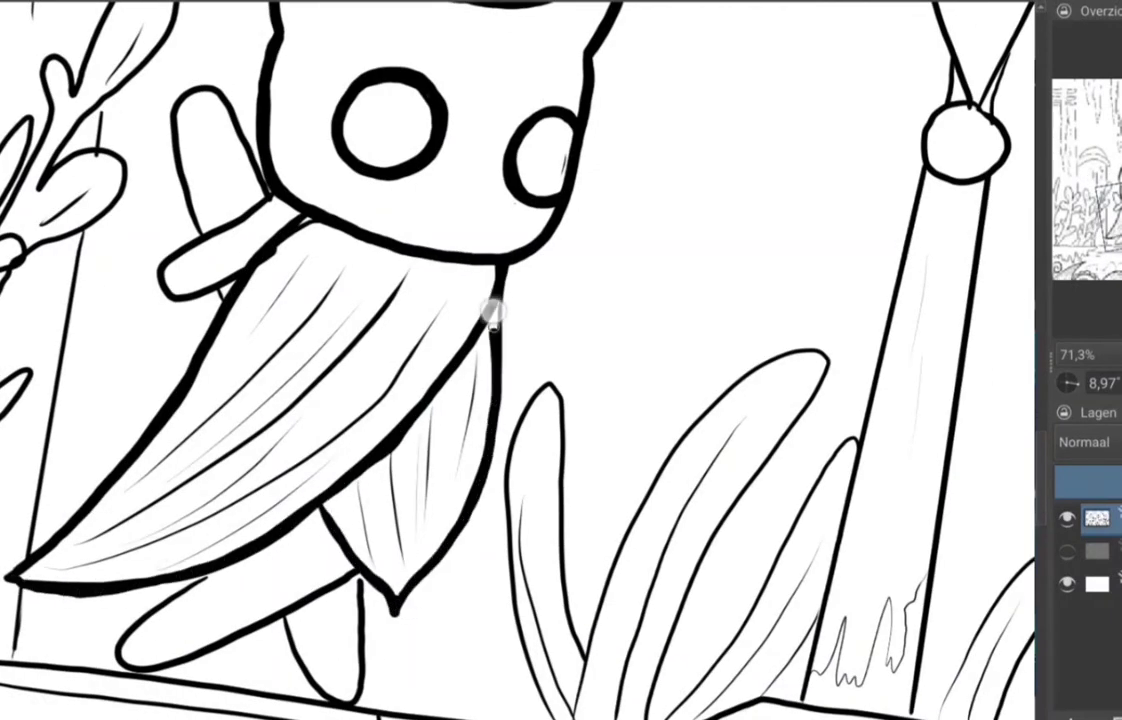
pyautogui.moveTo(100, 446); pyautogui.dragTo(300, 445)
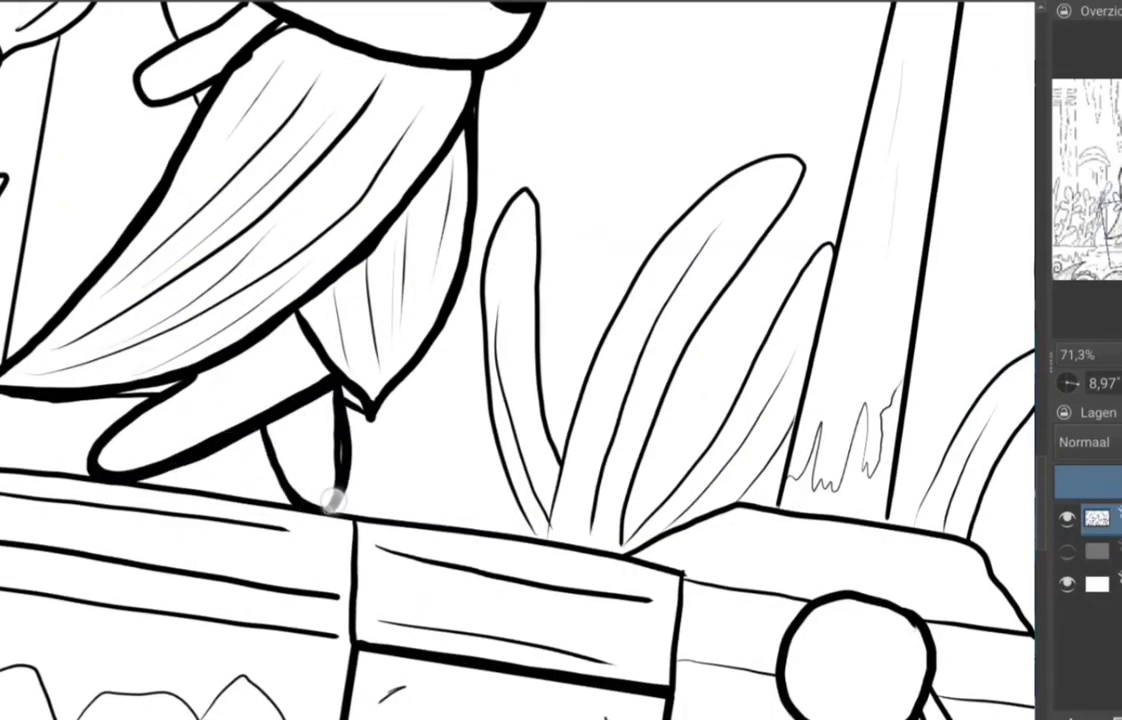